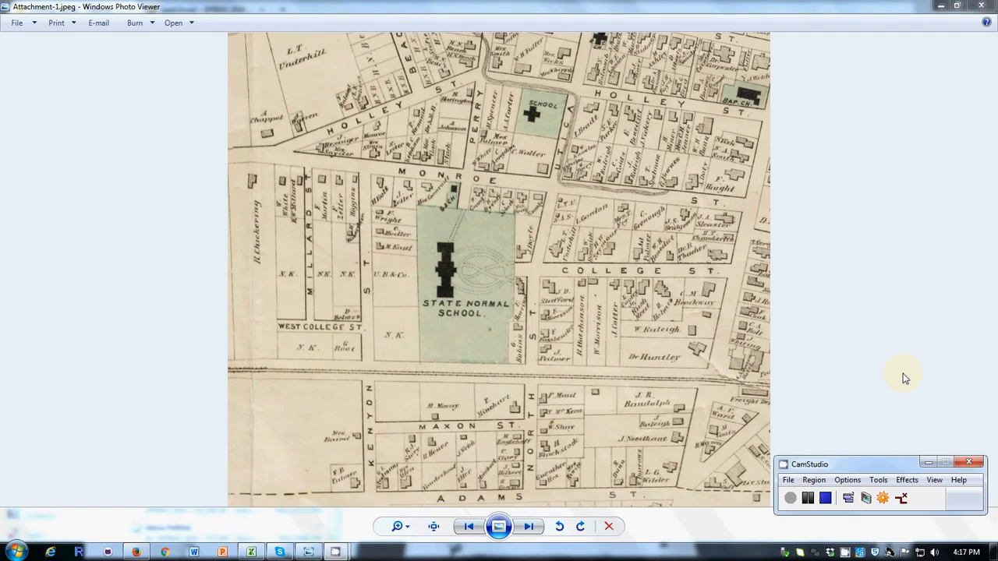
Minimize the open photo viewer and browser windows and launch ArcGIS Earth from the desktop
left_click(940, 8)
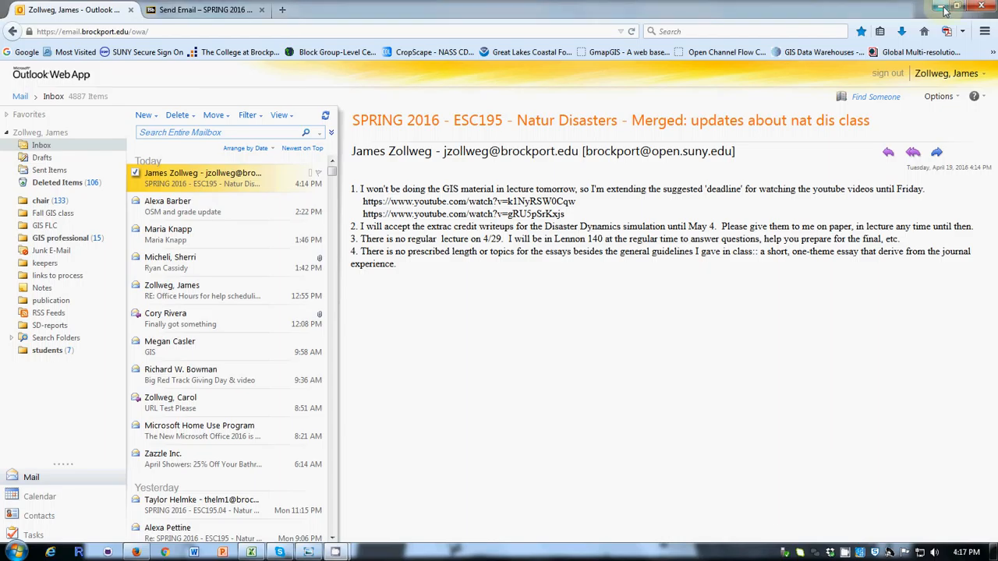
left_click(942, 8)
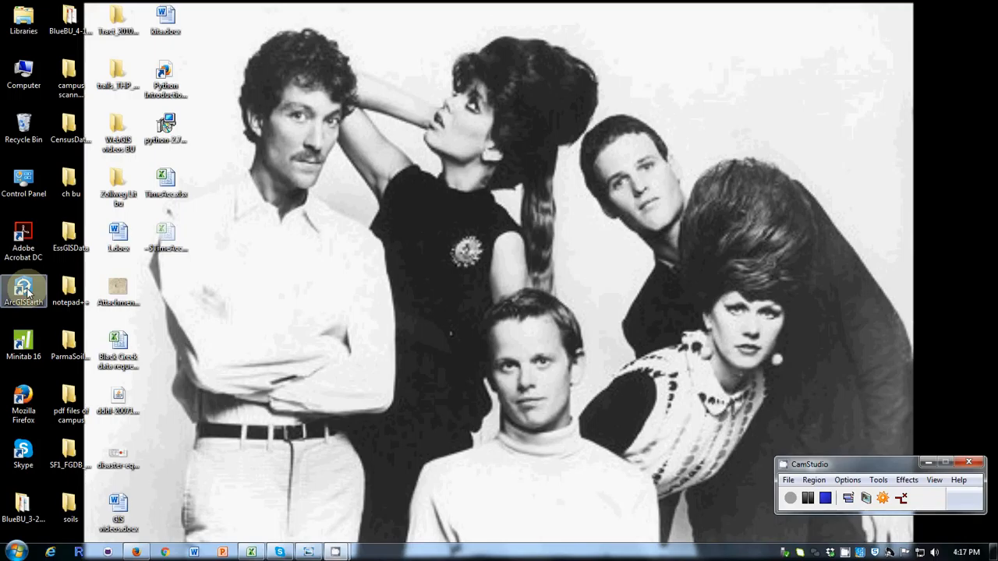
double_click(27, 291)
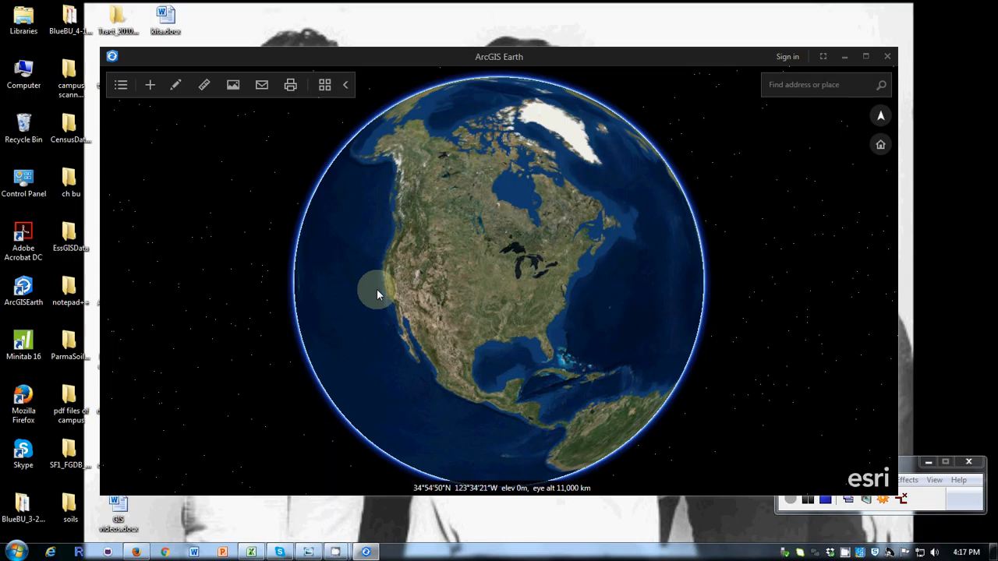
Rotate the globe to look around the Americas, and zoom in on New York State and the northeastern United States
left_click_drag(561, 274, 613, 420)
left_click_drag(441, 301, 356, 258)
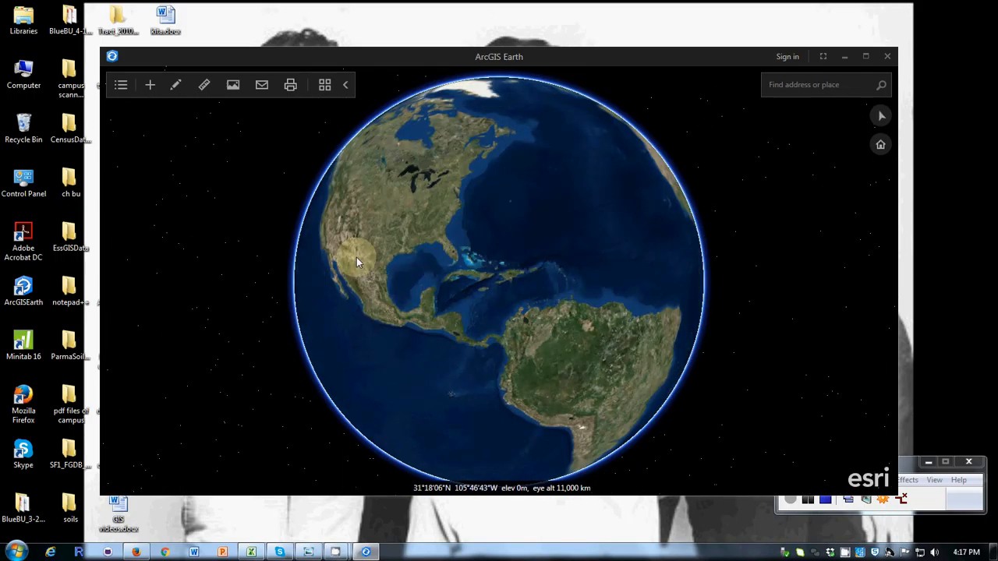
left_click_drag(443, 251, 531, 322)
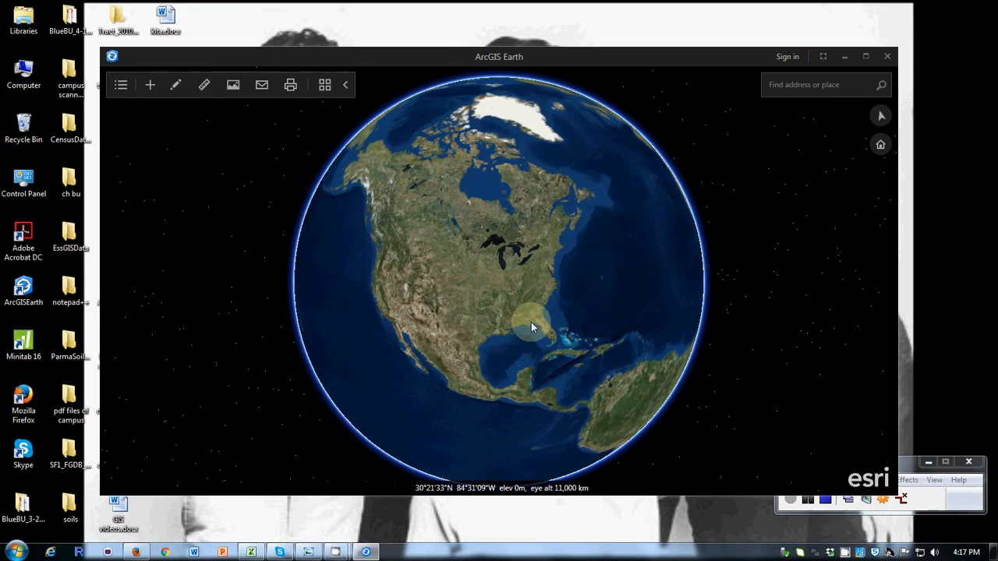
scroll(521, 316, "up", 3)
scroll(511, 309, "up", 3)
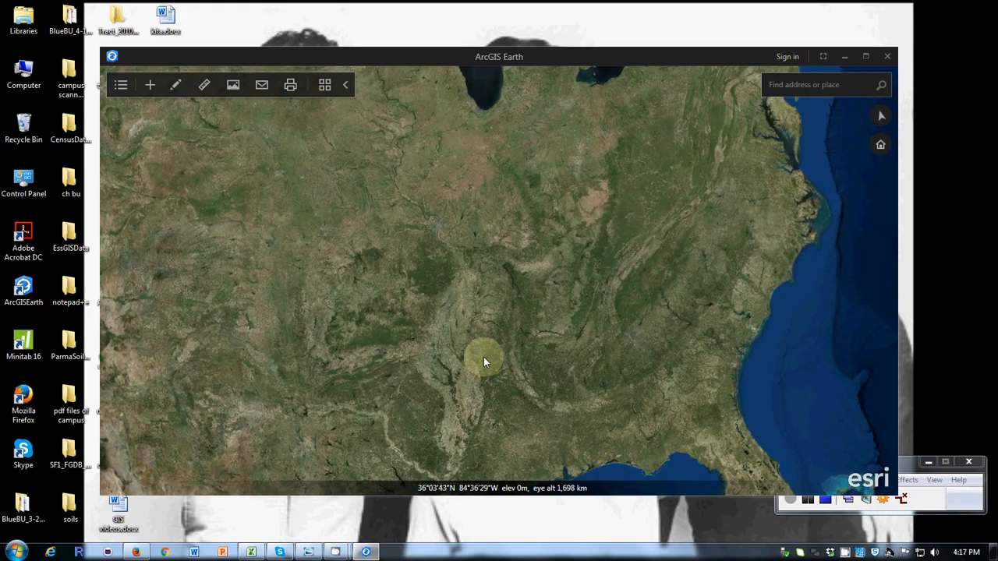
left_click_drag(483, 357, 316, 477)
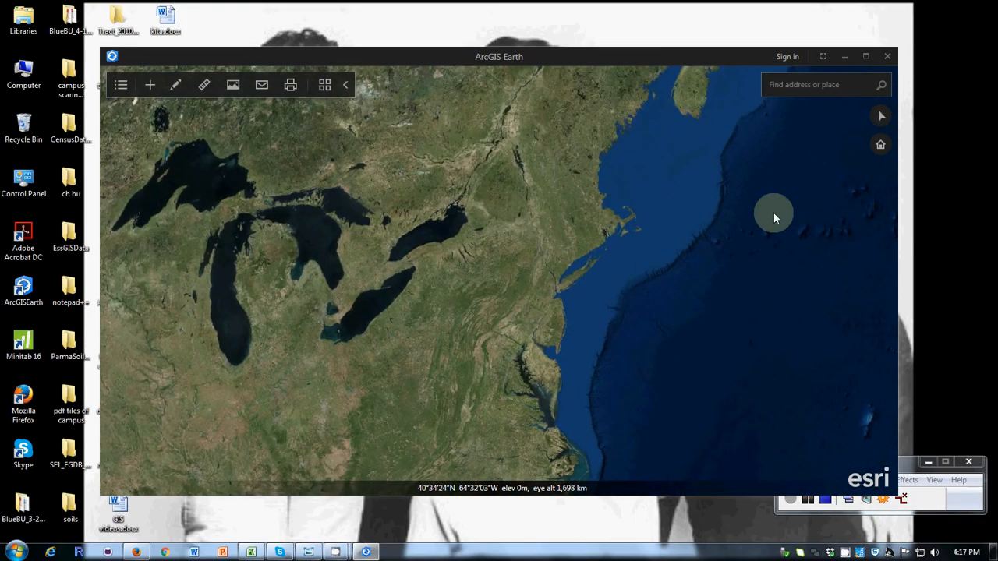
left_click_drag(774, 213, 742, 255)
scroll(666, 236, "up", 2)
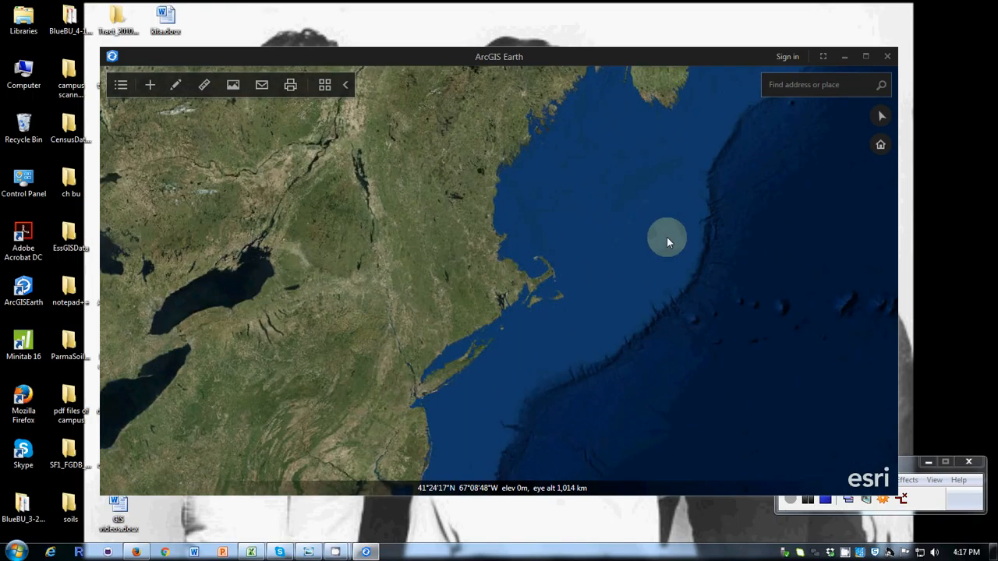
scroll(667, 236, "up", 2)
left_click_drag(439, 263, 809, 213)
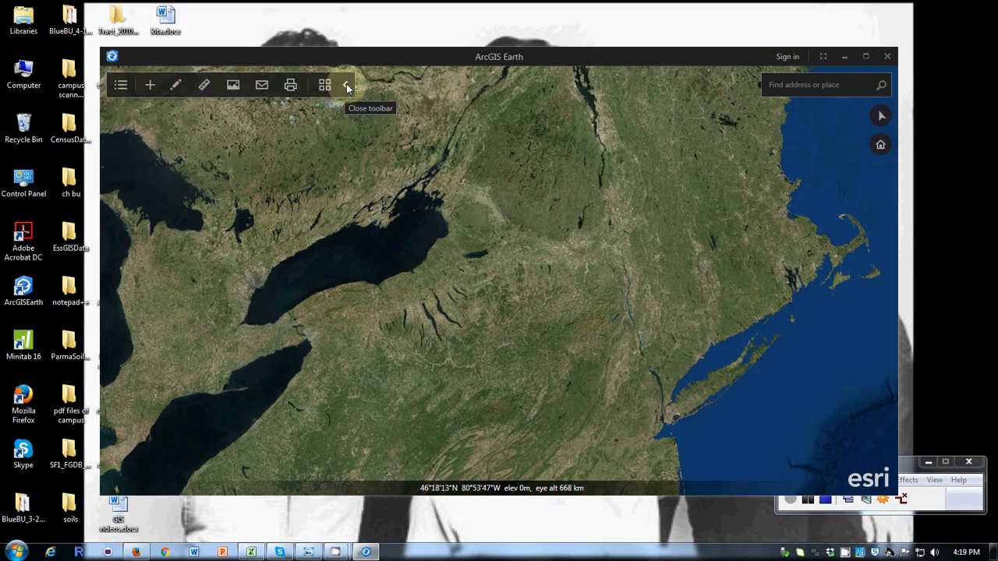
Open and cancel saving the view as an image, and switch the basemap to OpenStreetMap
left_click(232, 87)
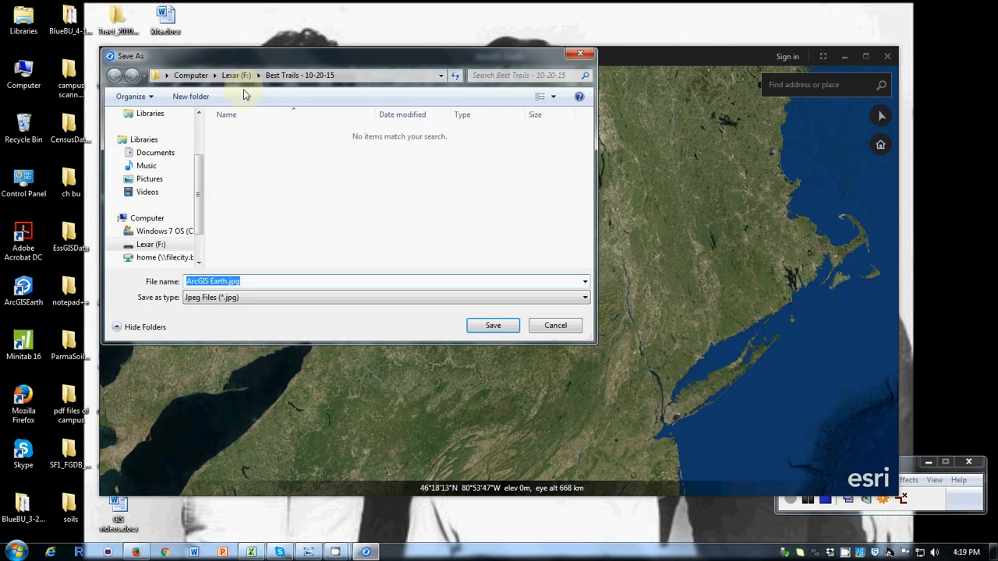
left_click(556, 326)
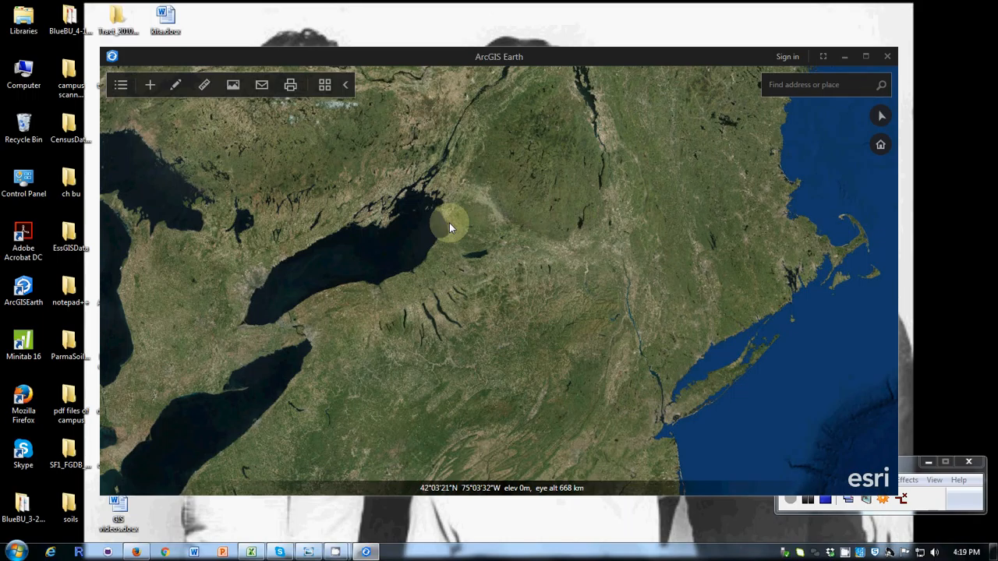
left_click(325, 86)
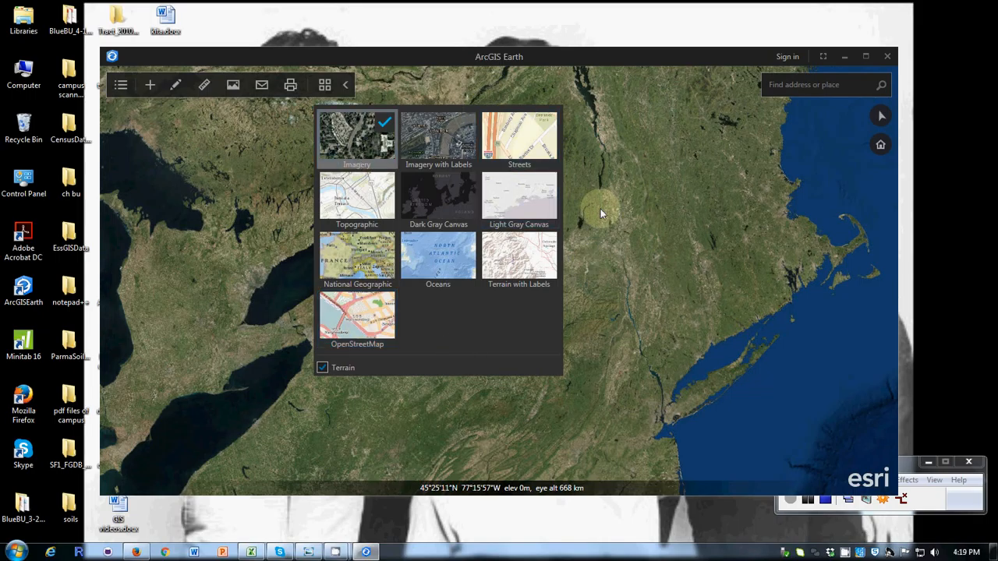
left_click(359, 319)
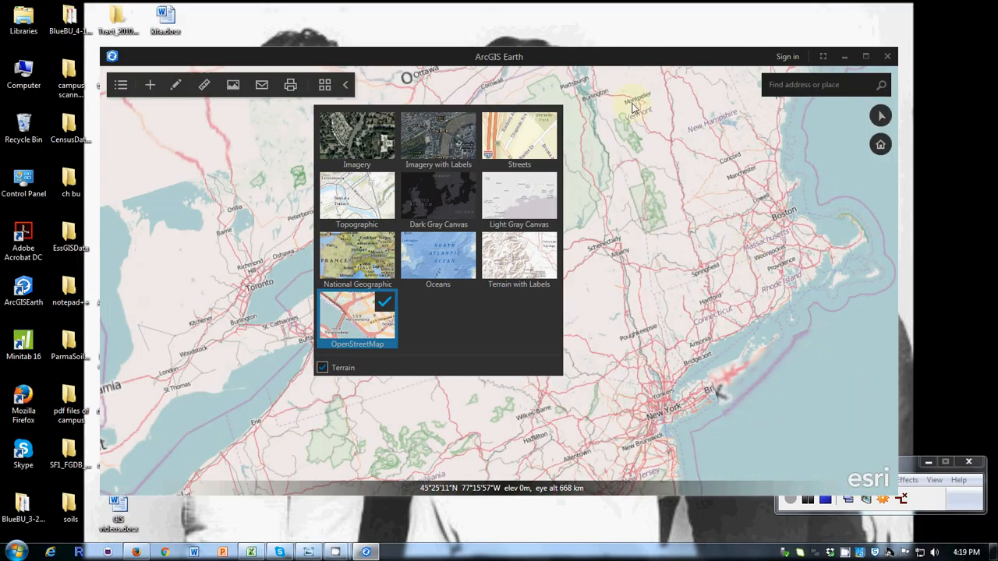
left_click(831, 367)
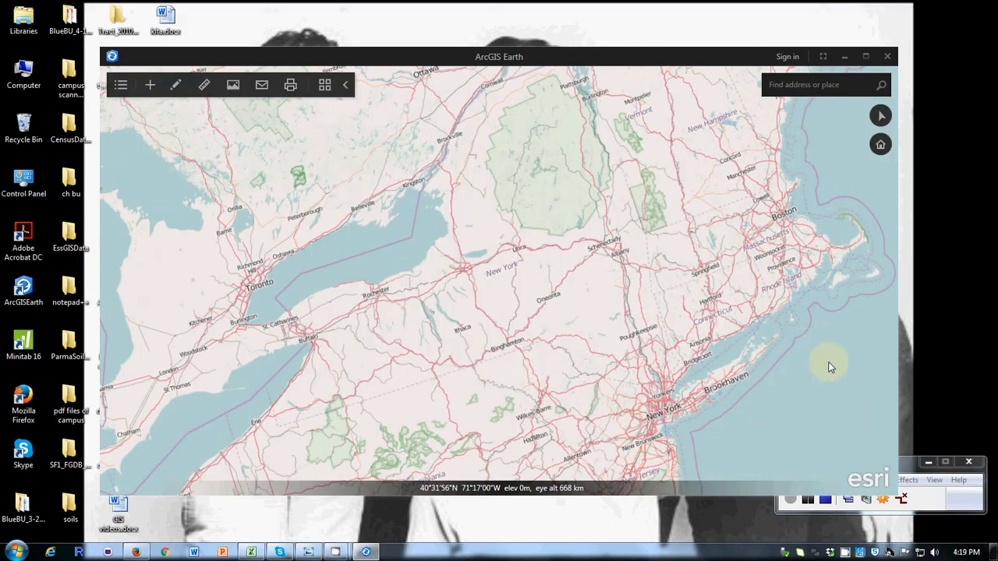
Zoom in on the area between Rochester and Syracuse and reset the view to north up
scroll(593, 270, "up", 4)
left_click_drag(431, 242, 720, 229)
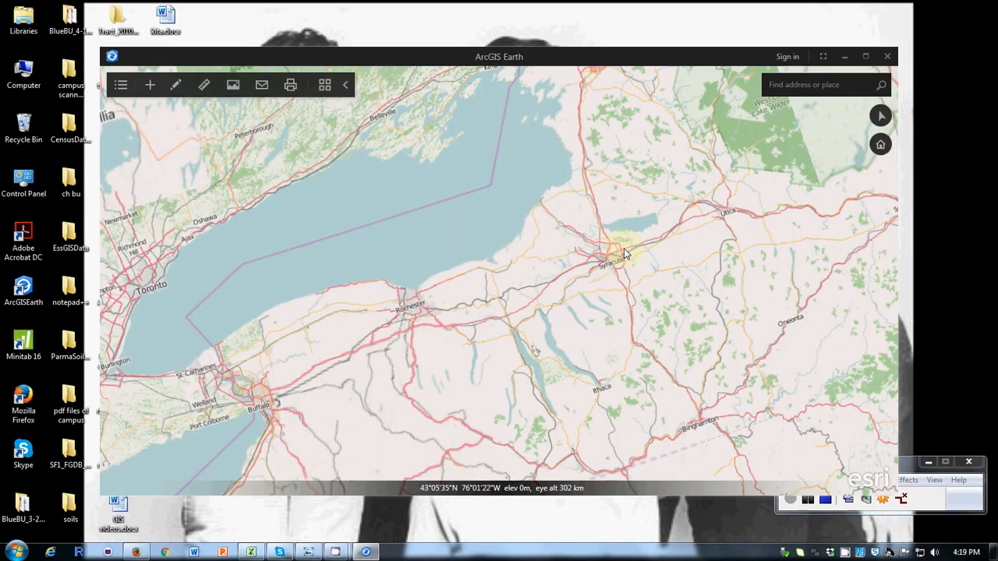
scroll(624, 253, "up", 3)
left_click_drag(379, 205, 586, 164)
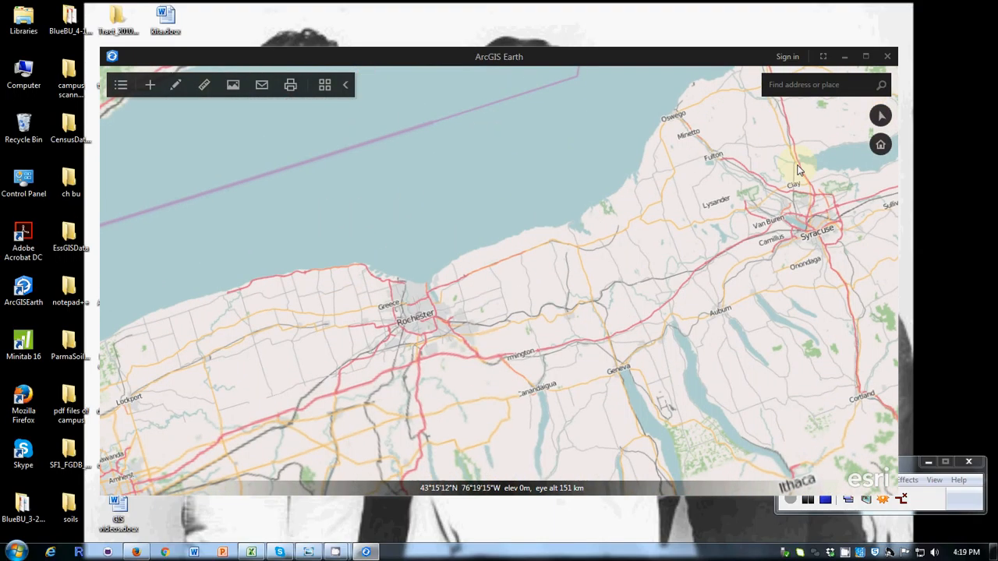
left_click(879, 116)
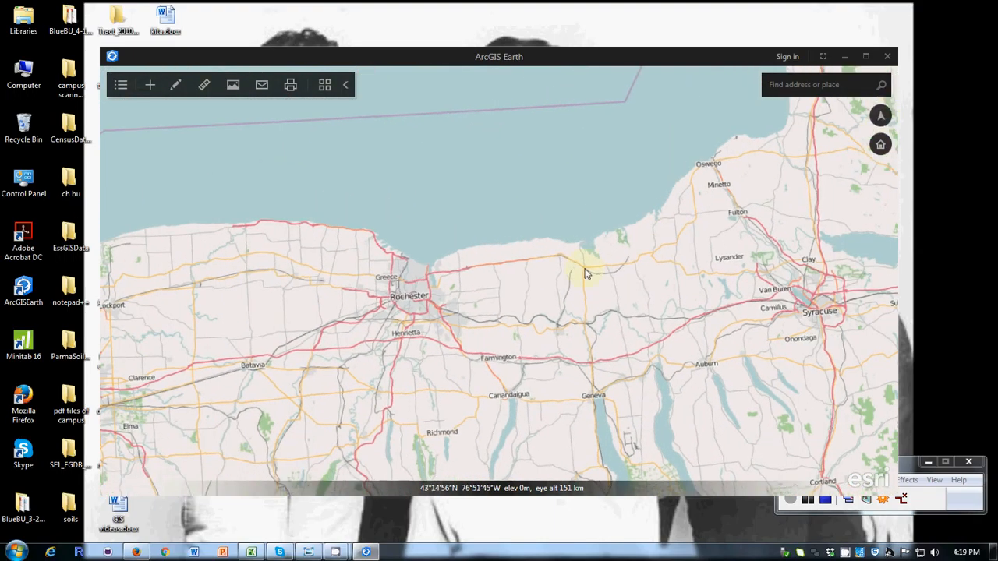
Zoom in past Rochester to Brockport and examine the area between Brockport and Spencerport
scroll(501, 272, "up", 2)
scroll(439, 279, "up", 1)
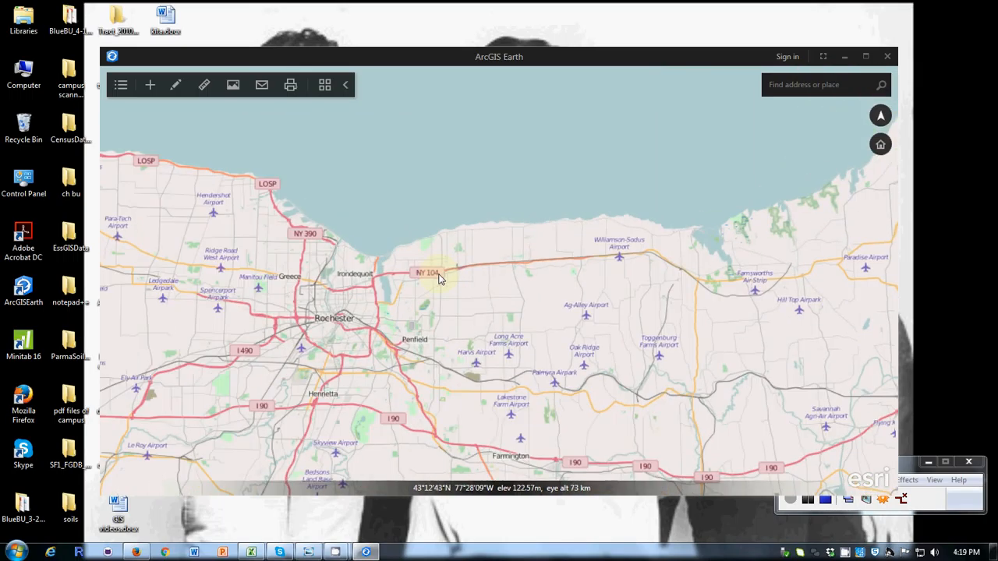
left_click_drag(439, 279, 530, 277)
scroll(529, 277, "up", 3)
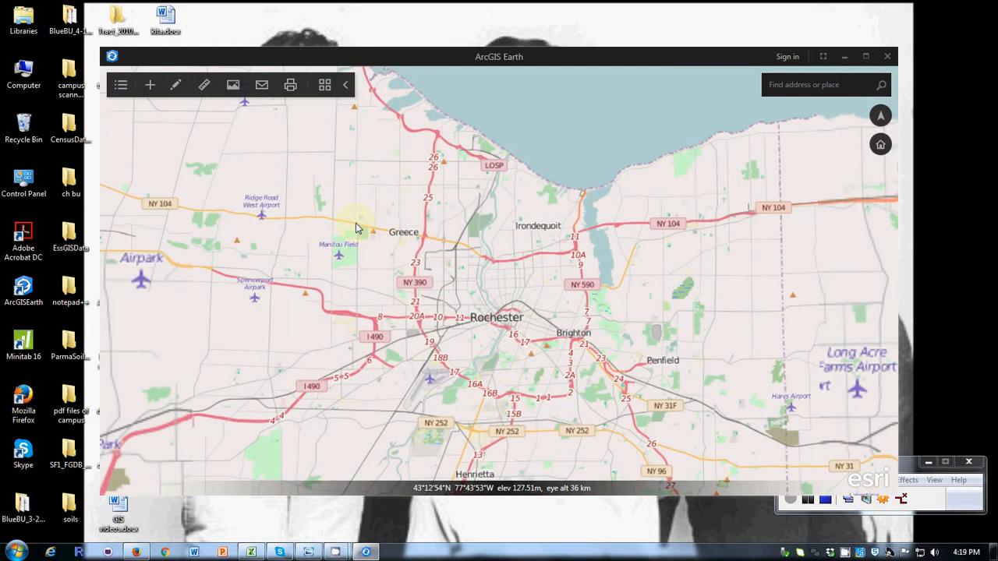
left_click_drag(356, 228, 566, 245)
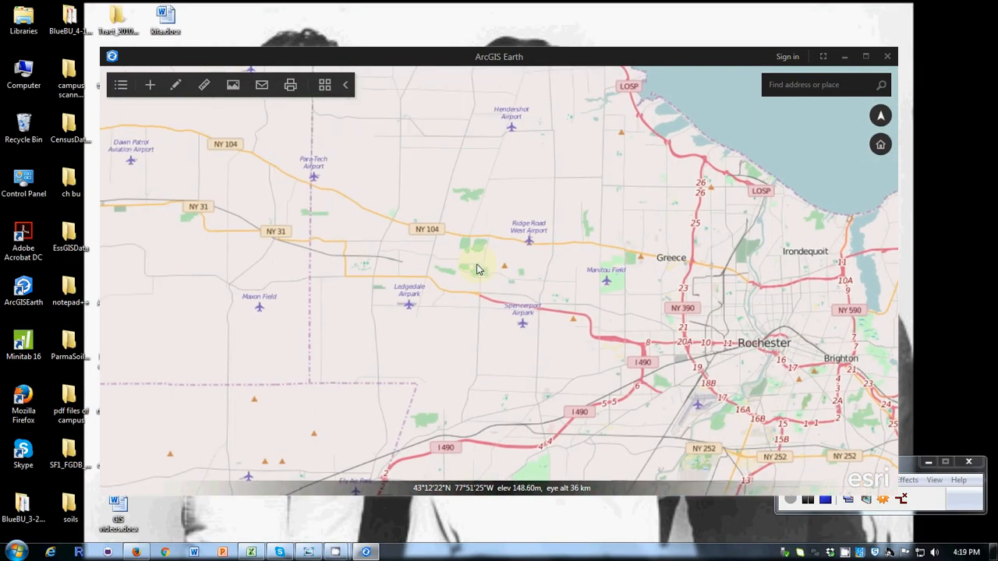
scroll(478, 269, "up", 3)
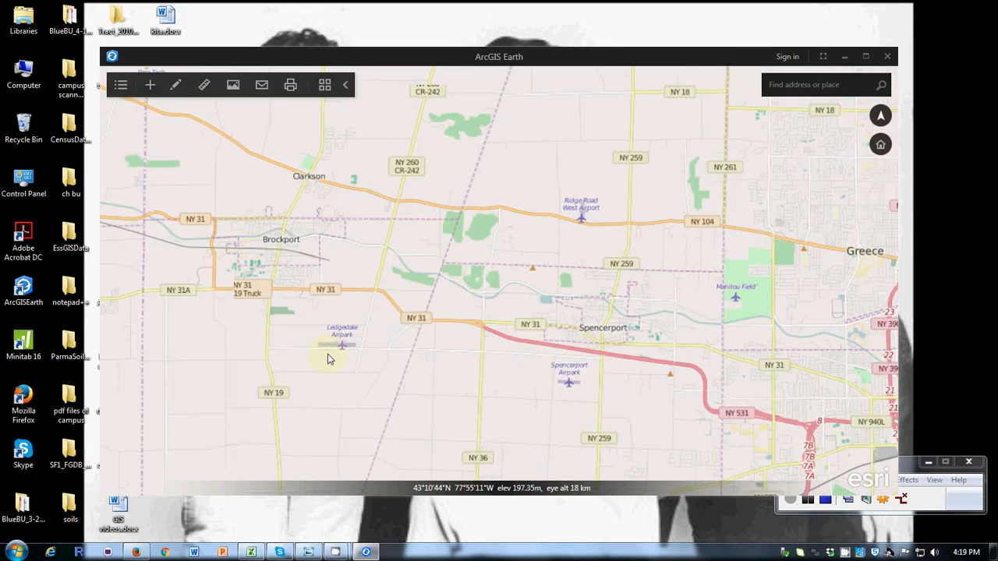
left_click_drag(328, 359, 527, 426)
scroll(528, 427, "up", 3)
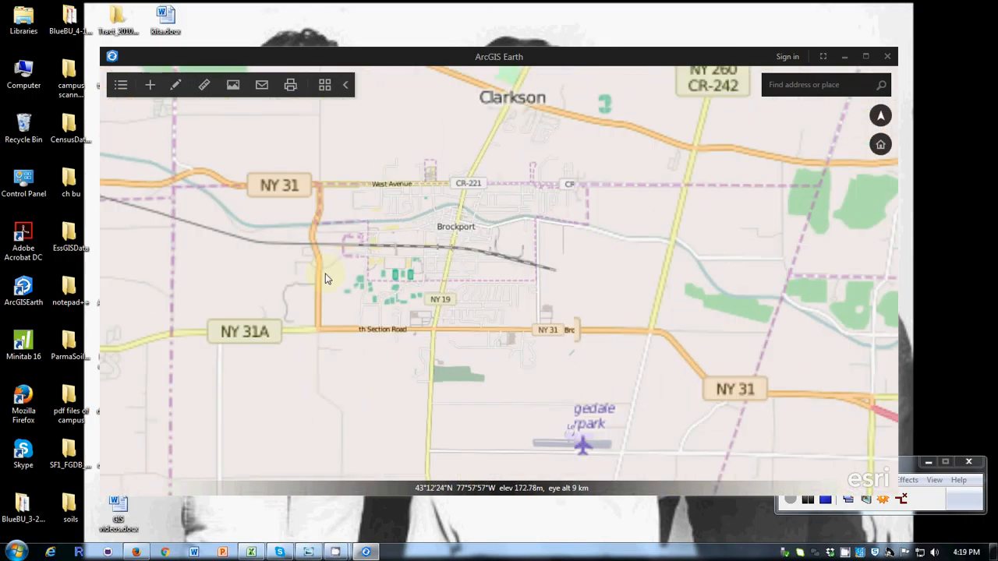
left_click_drag(326, 279, 414, 328)
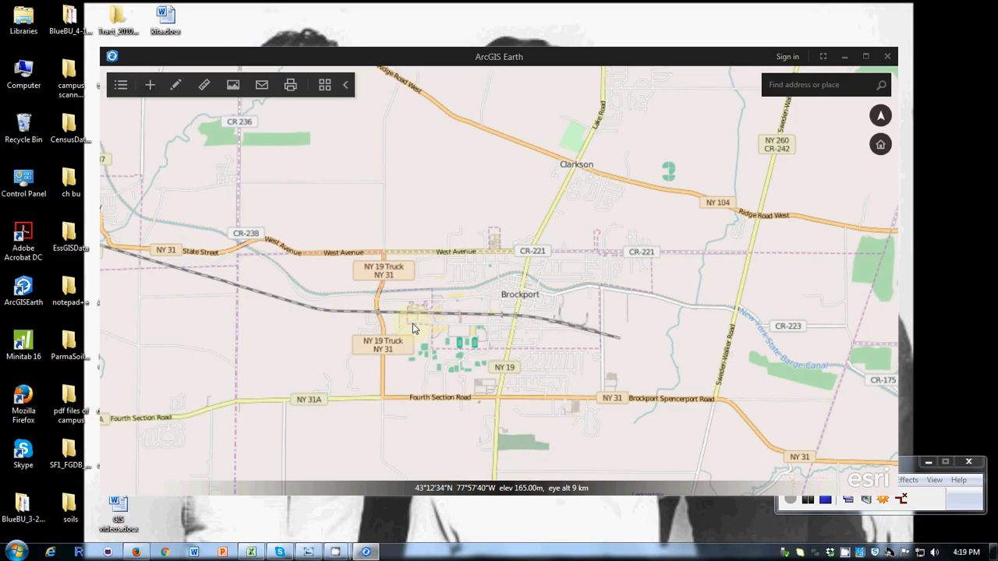
left_click_drag(721, 368, 413, 268)
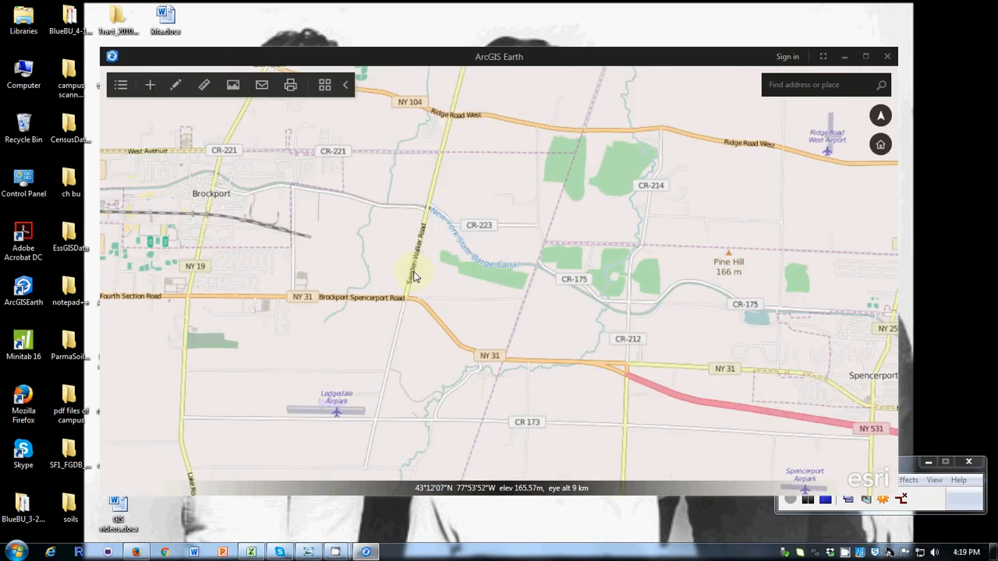
Try the Topographic and Imagery basemaps and set the basemap to Light Gray Canvas
left_click(325, 86)
left_click(357, 204)
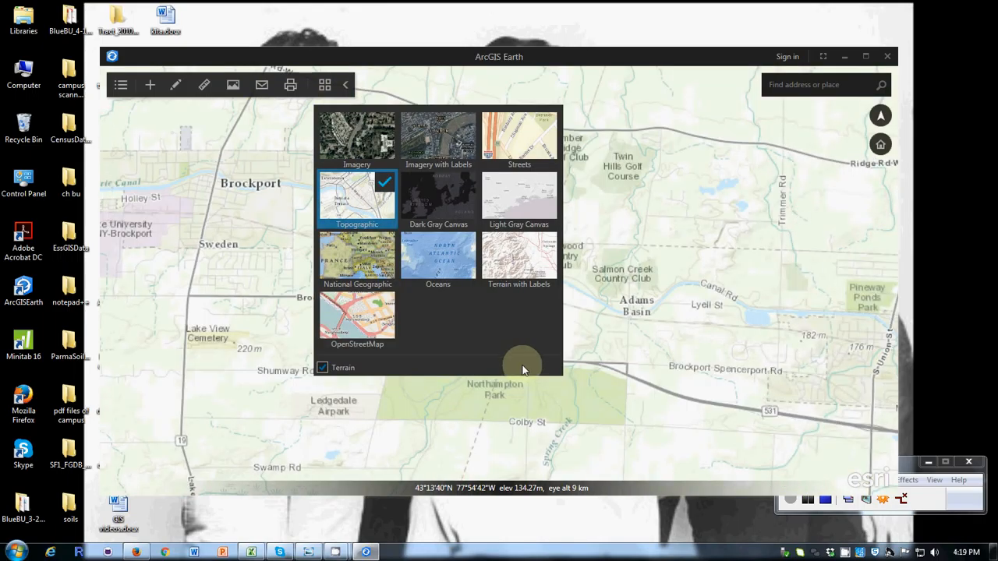
left_click(363, 139)
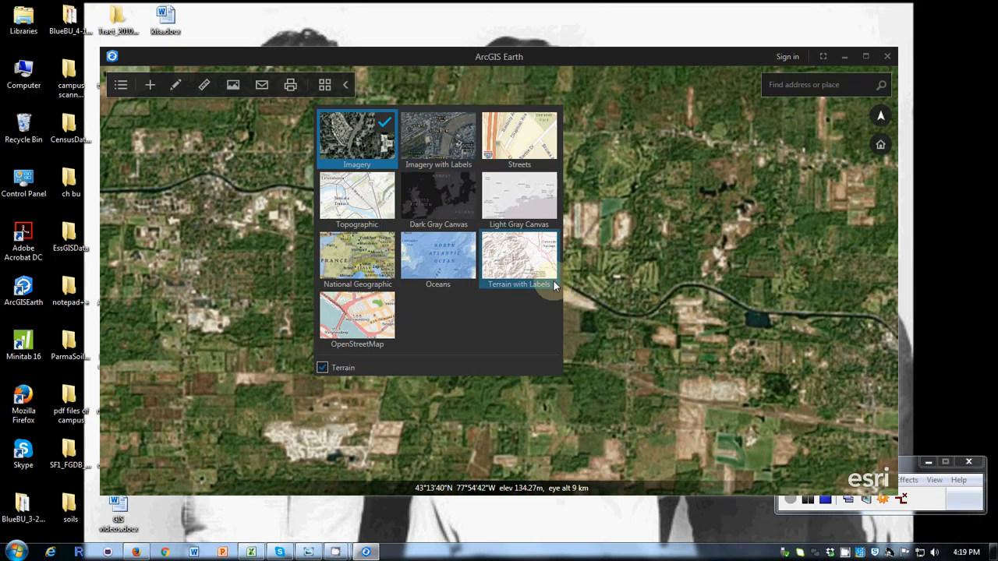
left_click(523, 193)
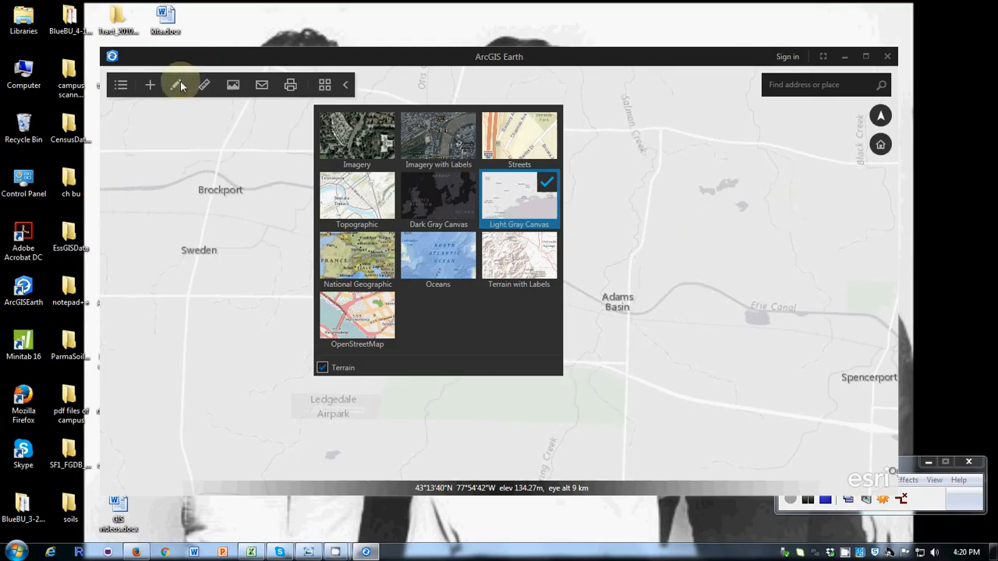
left_click(258, 153)
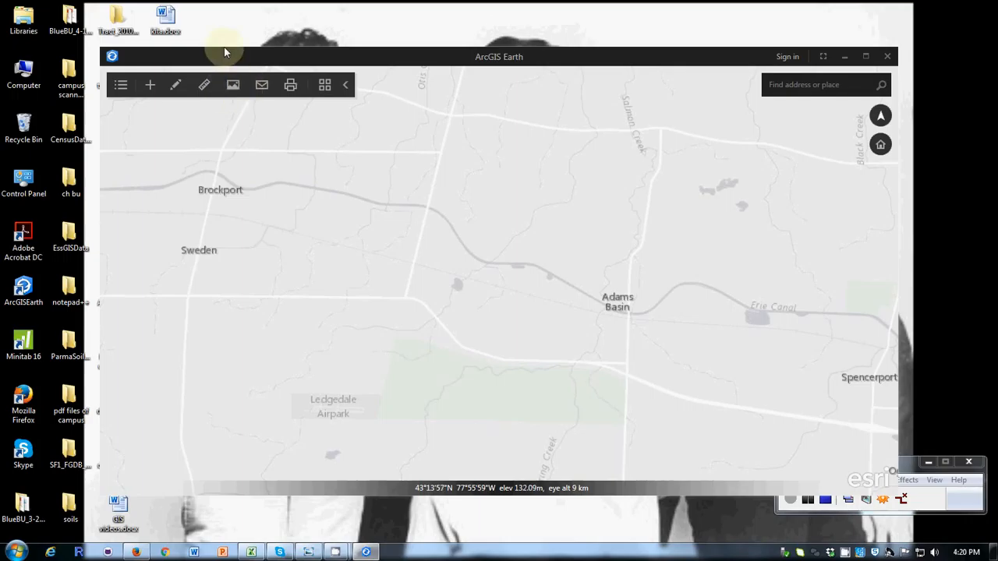
Measure the longitude and latitude of three points between Brockport and Adams Basin
left_click(205, 85)
left_click(363, 260)
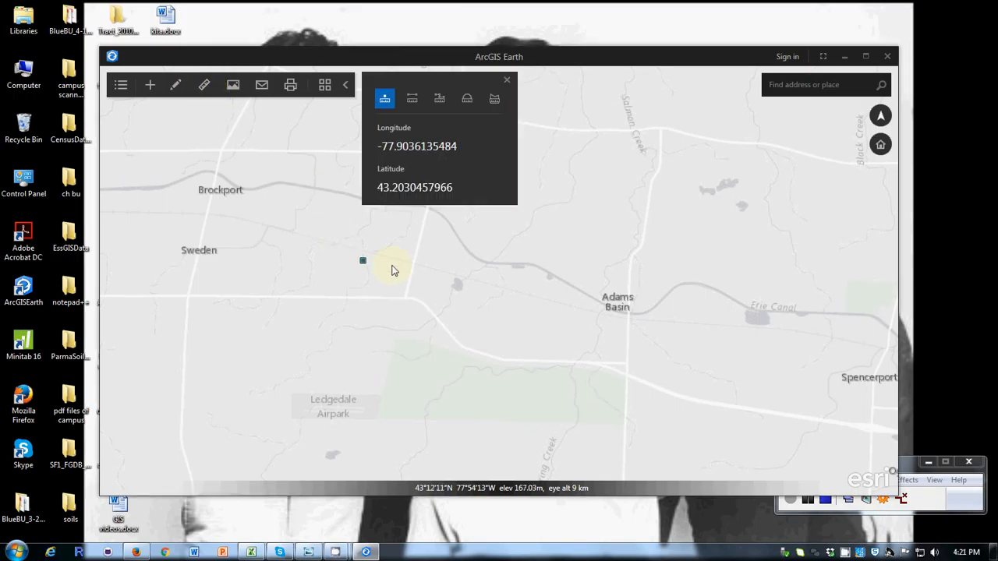
left_click(475, 264)
left_click(621, 249)
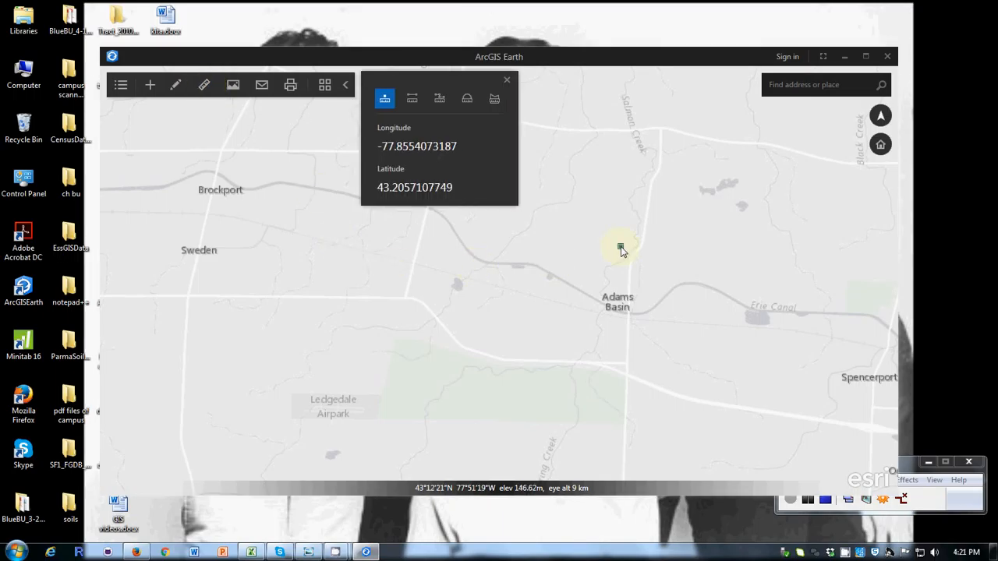
Measure two straight-line distances near the Erie Canal northwest of Adams Basin and check the available length units
scroll(621, 249, "up", 2)
left_click(412, 99)
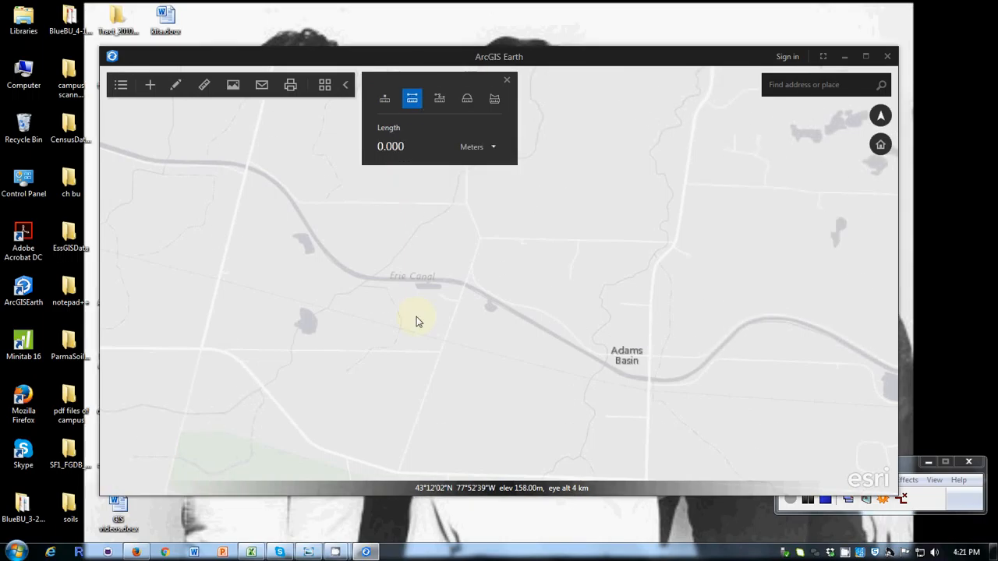
left_click(417, 317)
left_click(605, 233)
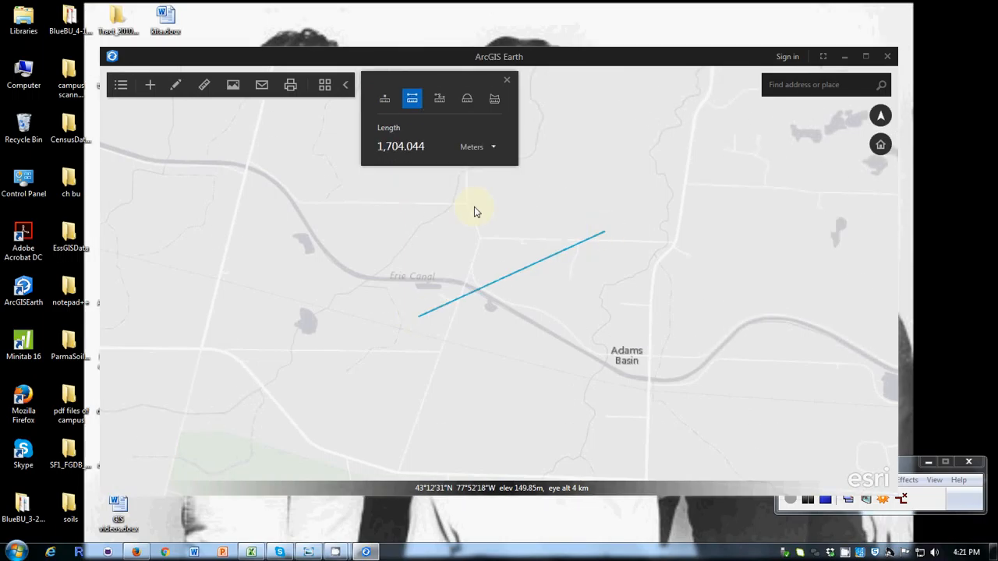
left_click(477, 212)
left_click(452, 175)
left_click(495, 148)
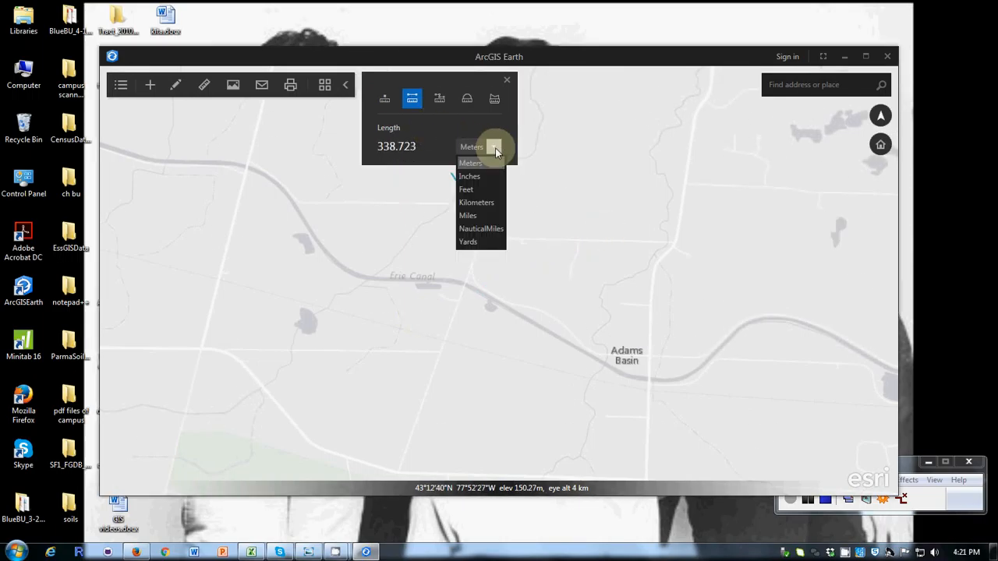
left_click(494, 148)
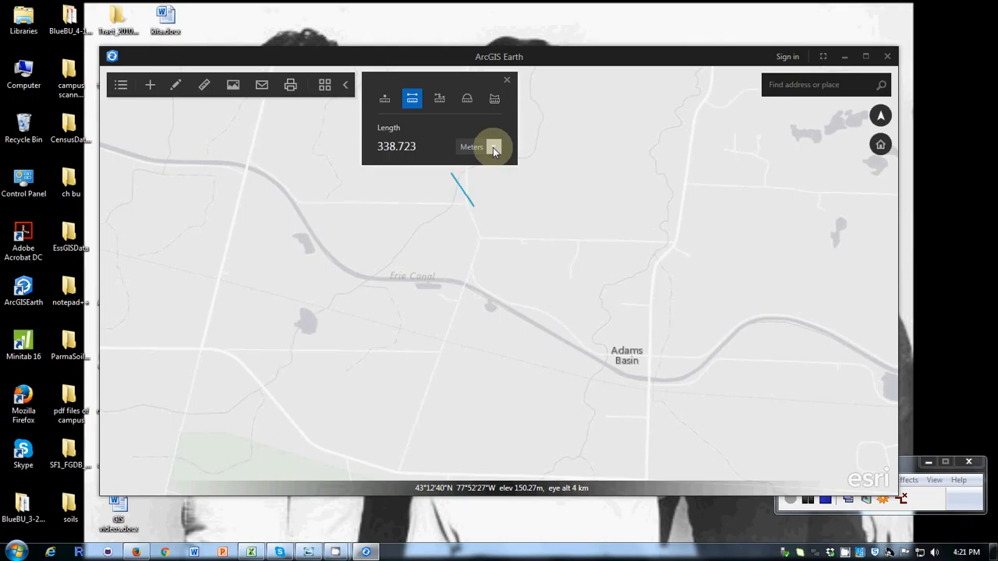
Switch back to point measurement and read the coordinates of locations around the Erie Canal near Adams Basin
left_click(382, 99)
left_click(412, 269)
left_click_drag(419, 270, 506, 262)
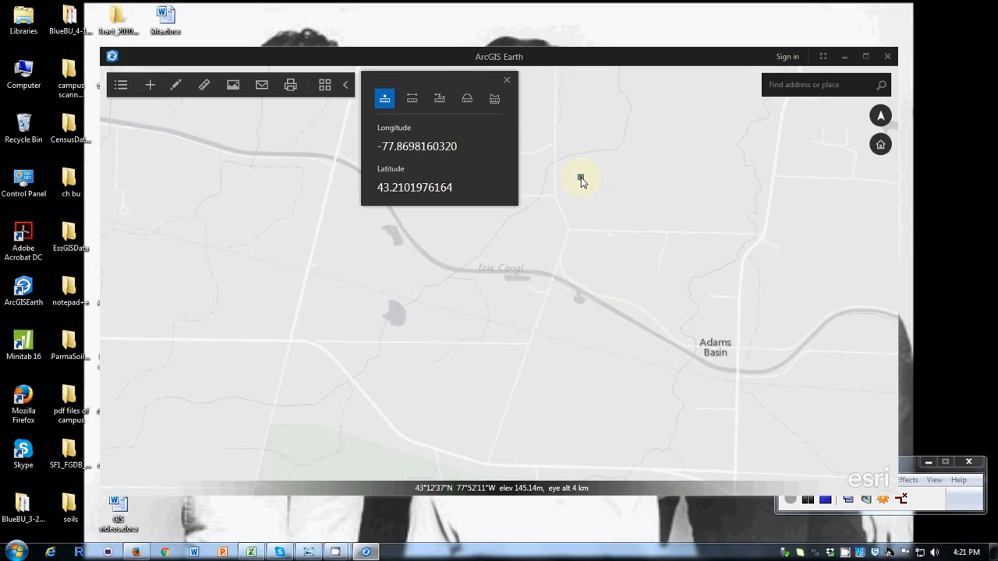
Draw a point placemark south of the Erie Canal between Brockport and Adams Basin and color it blue
left_click(150, 85)
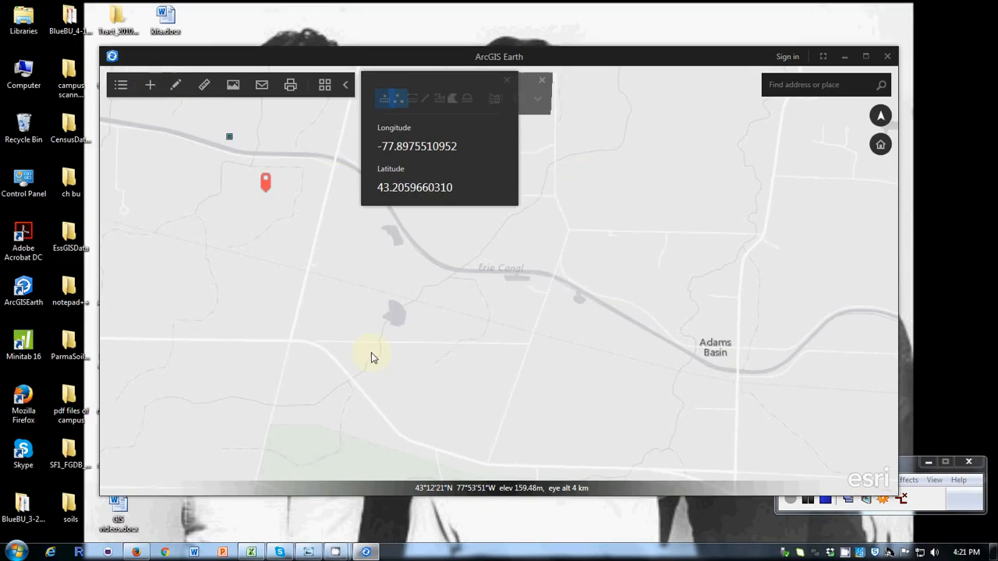
left_click_drag(314, 291, 405, 325)
left_click(405, 325)
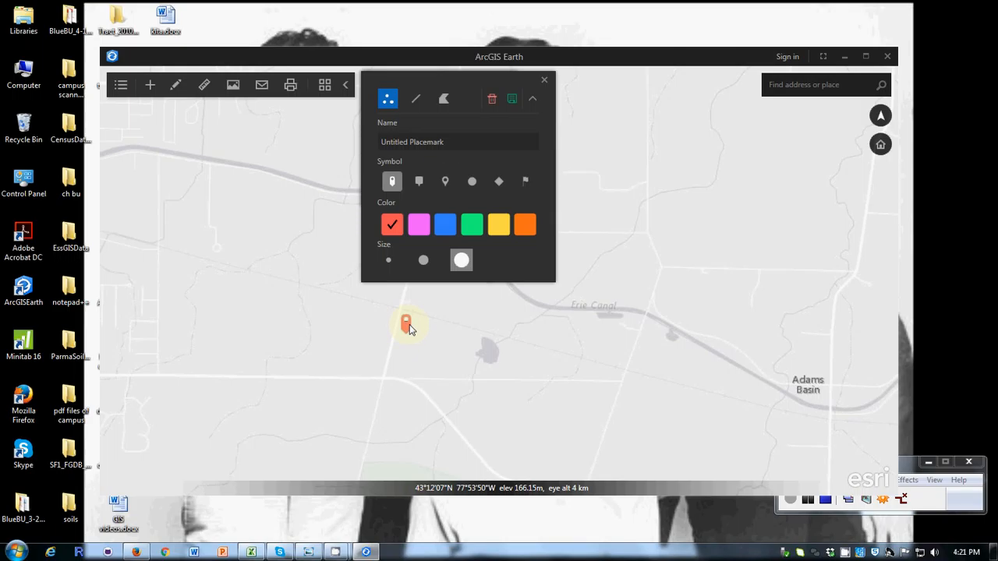
left_click(445, 225)
left_click_drag(326, 314, 469, 402)
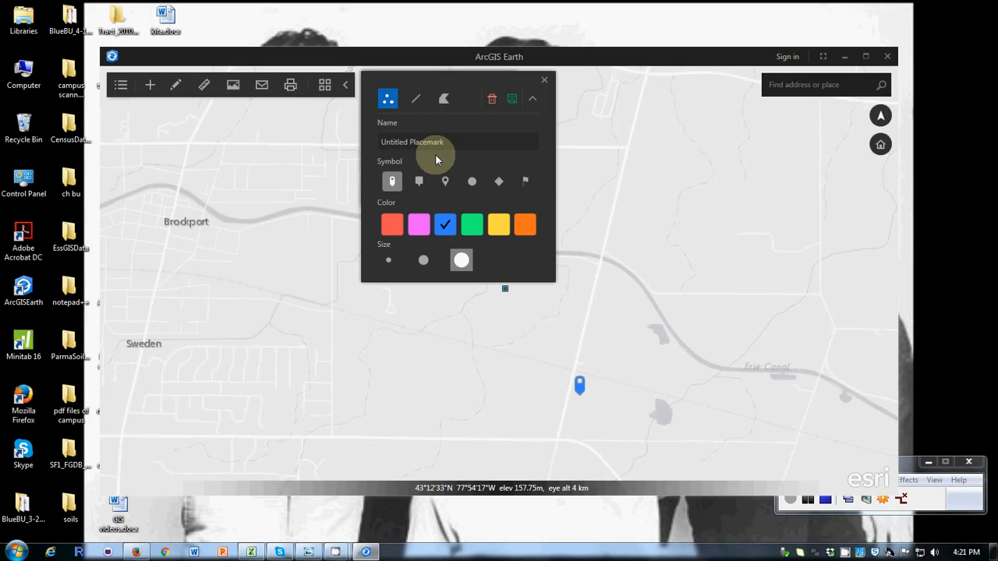
Close the drawing tool and discard the unsaved placemark
left_click(546, 80)
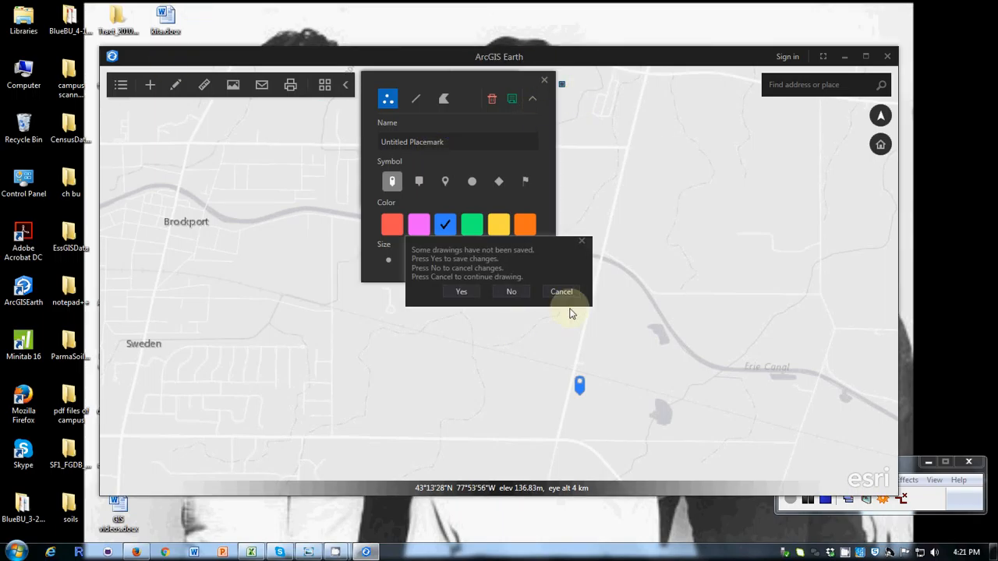
left_click(561, 291)
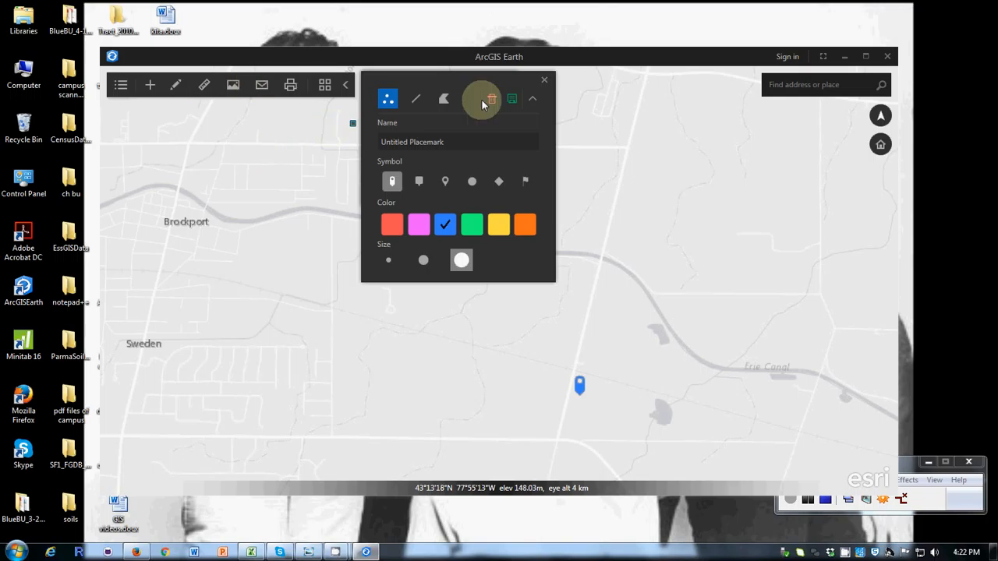
left_click(544, 81)
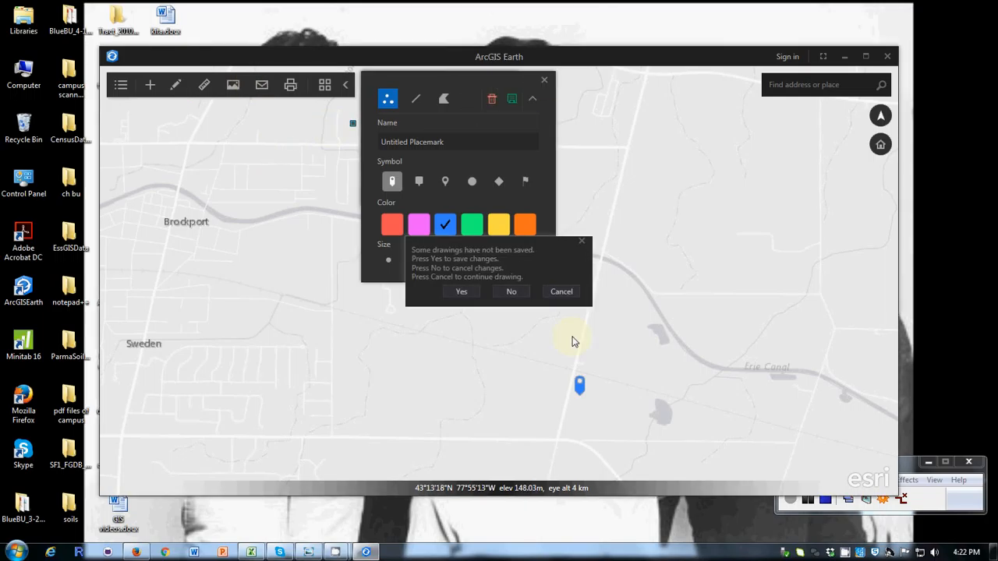
left_click(512, 291)
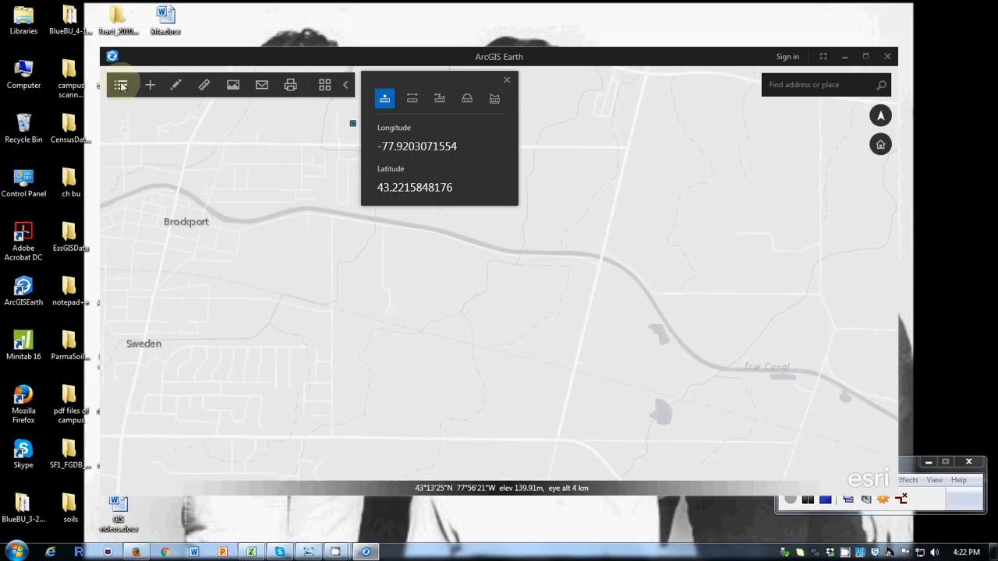
Start adding data from local files and browse to the Lexar (F:) drive
left_click(149, 84)
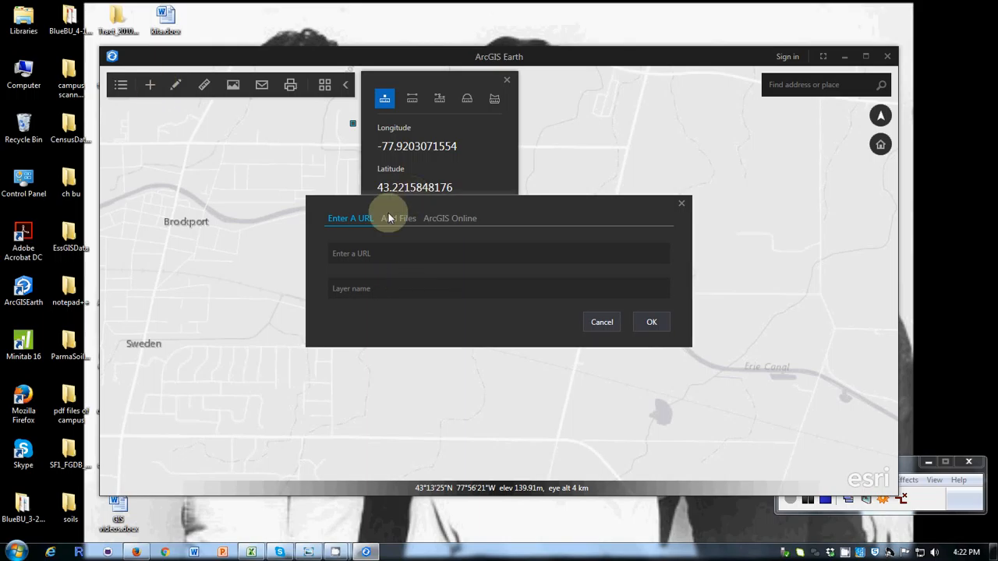
left_click(389, 218)
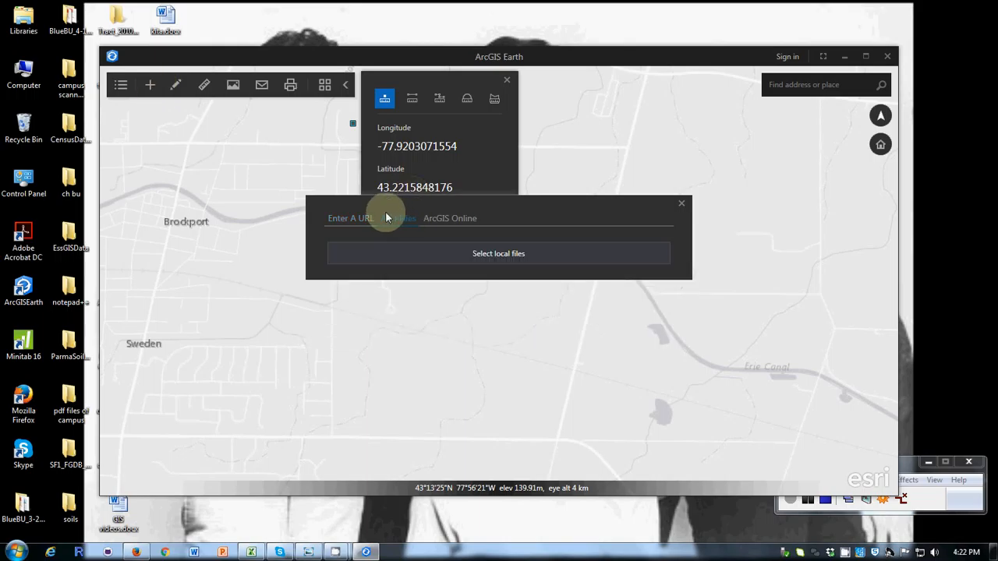
left_click(499, 254)
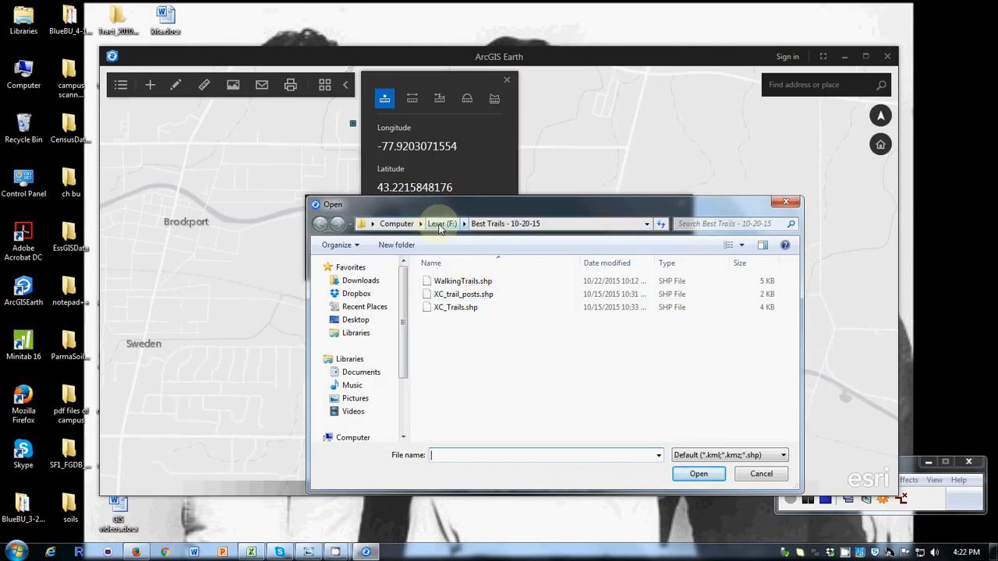
left_click(441, 226)
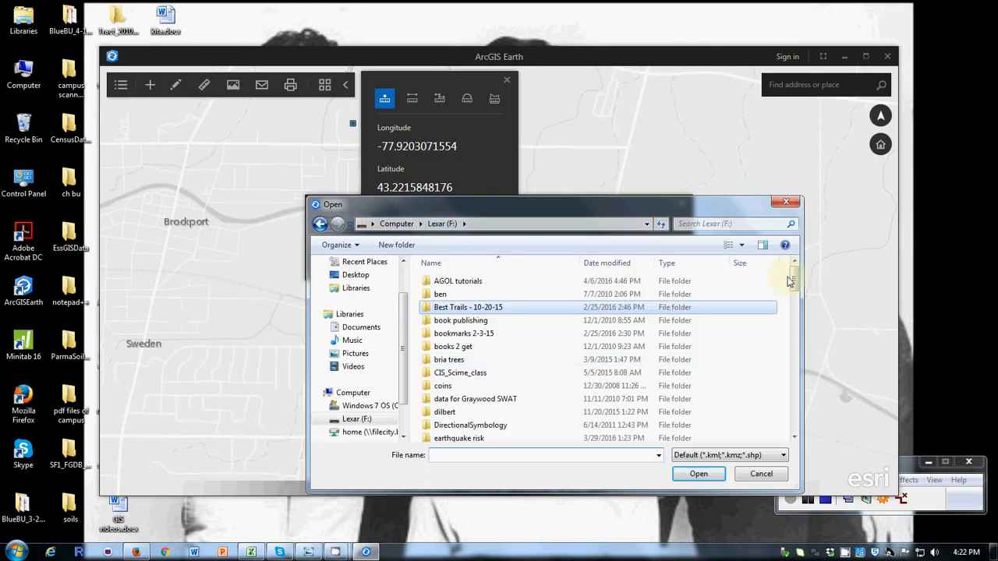
Add parkboundary.shp to the map from Spring16GIS\10 - Python\DataForLab12\DataForLab12
left_click_drag(792, 278, 794, 389)
double_click(455, 325)
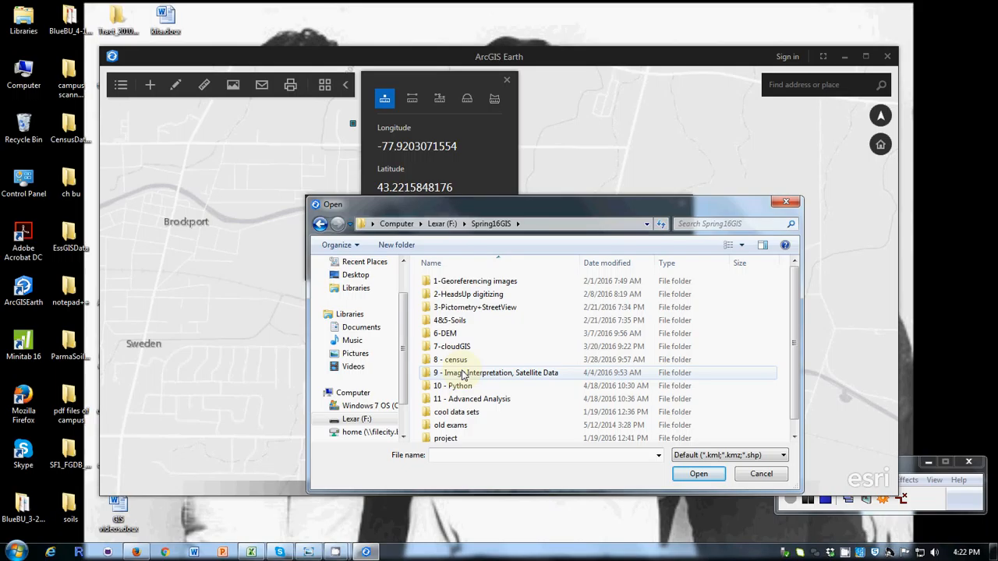
double_click(458, 388)
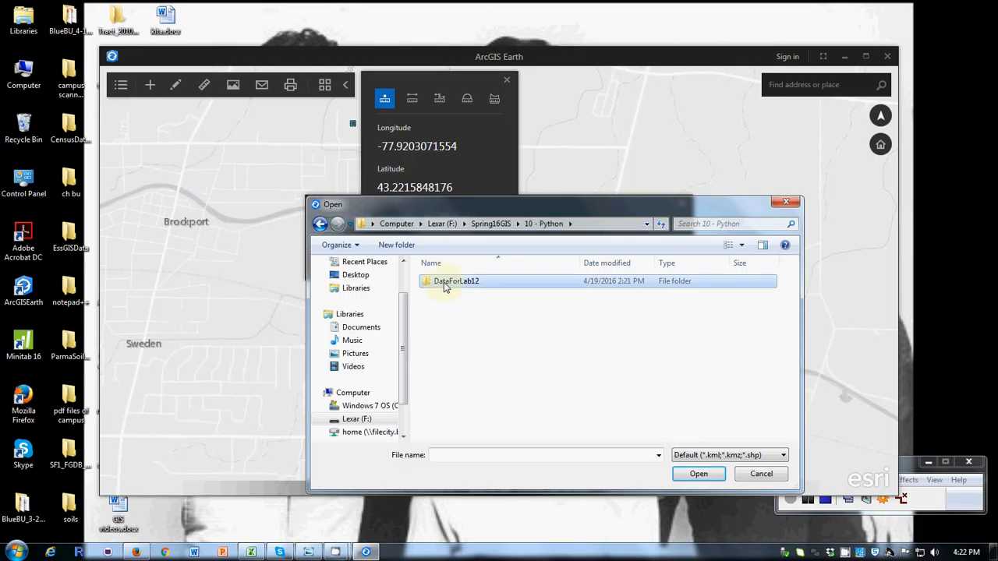
double_click(443, 287)
double_click(439, 284)
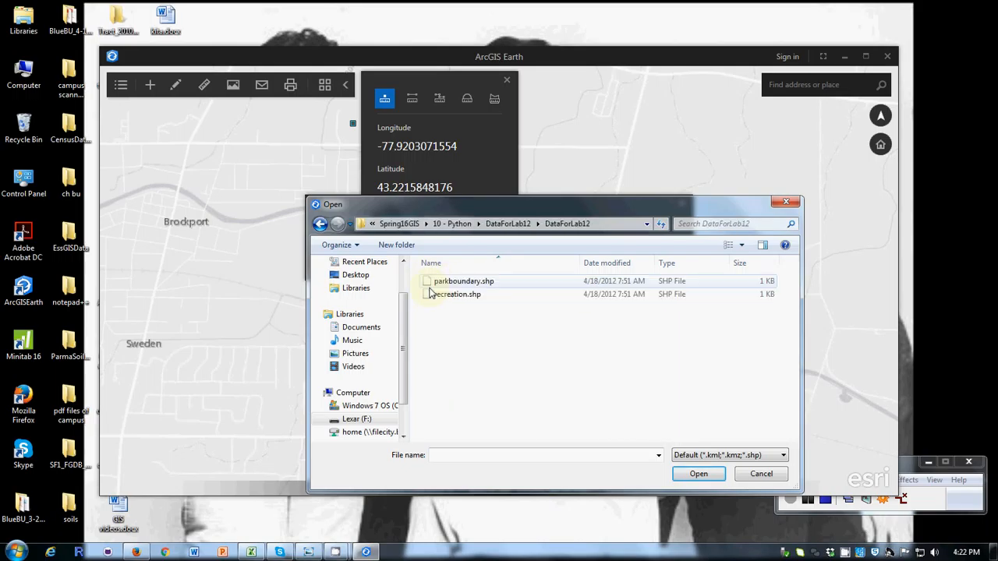
left_click(460, 280)
left_click(698, 473)
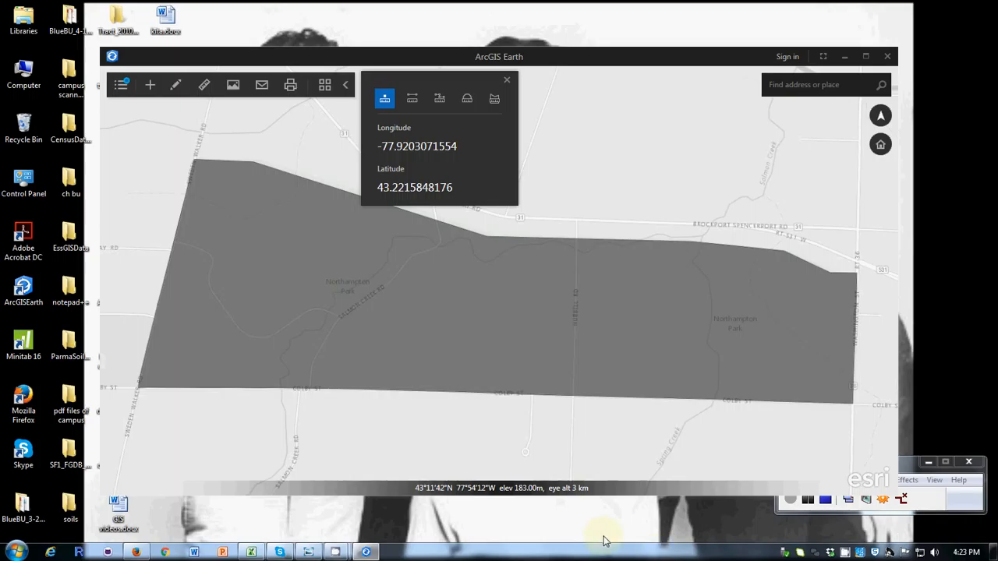
Try to add the Základní mapy České republiky layer and add the Panchromatic Landsat layer from ArcGIS Online's public content
left_click(122, 85)
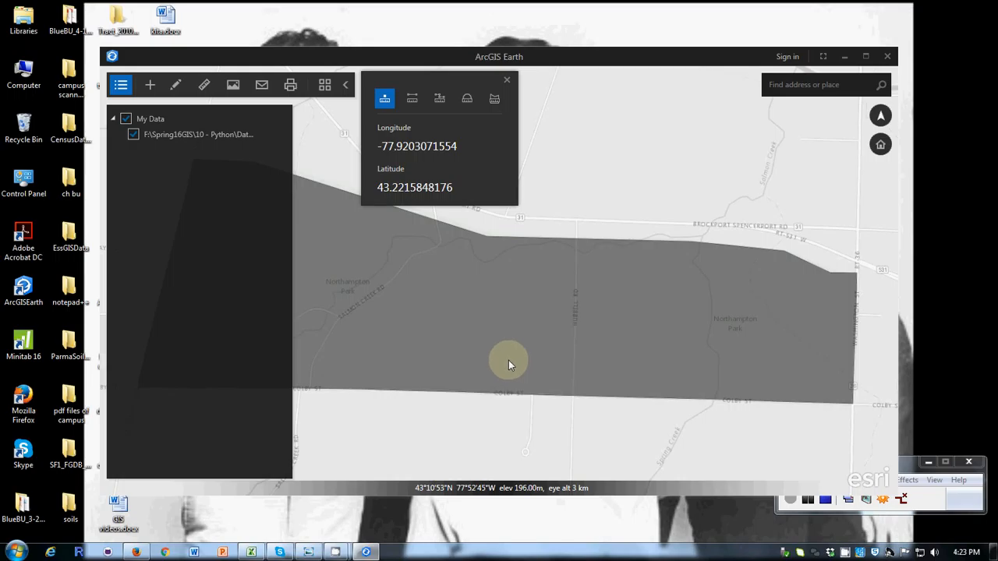
left_click(151, 84)
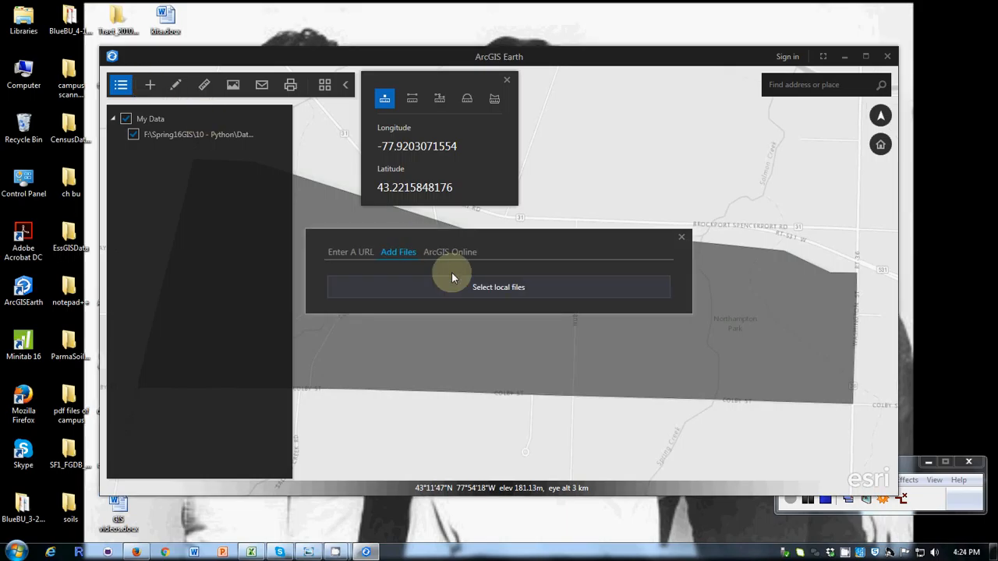
left_click(447, 252)
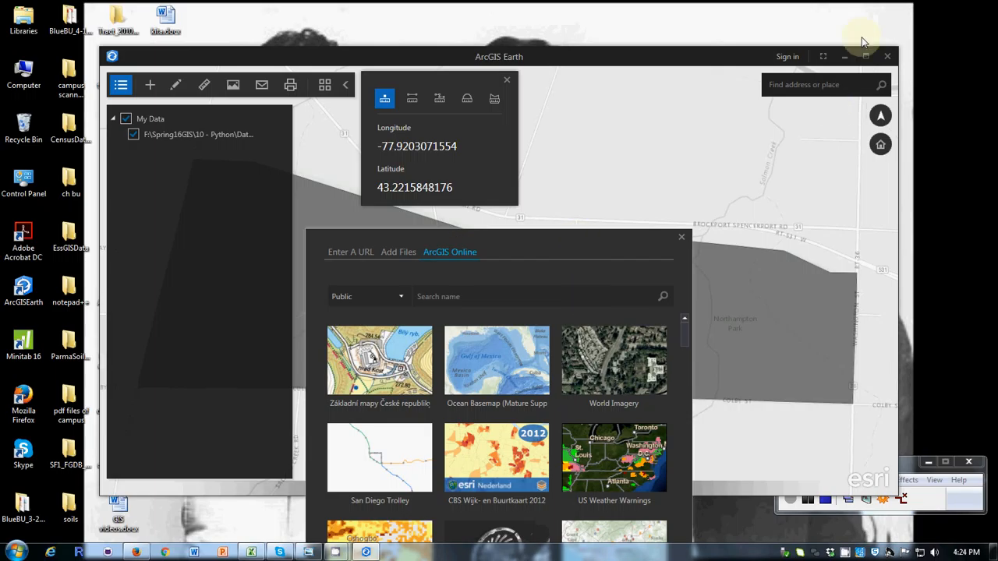
left_click_drag(570, 253, 641, 103)
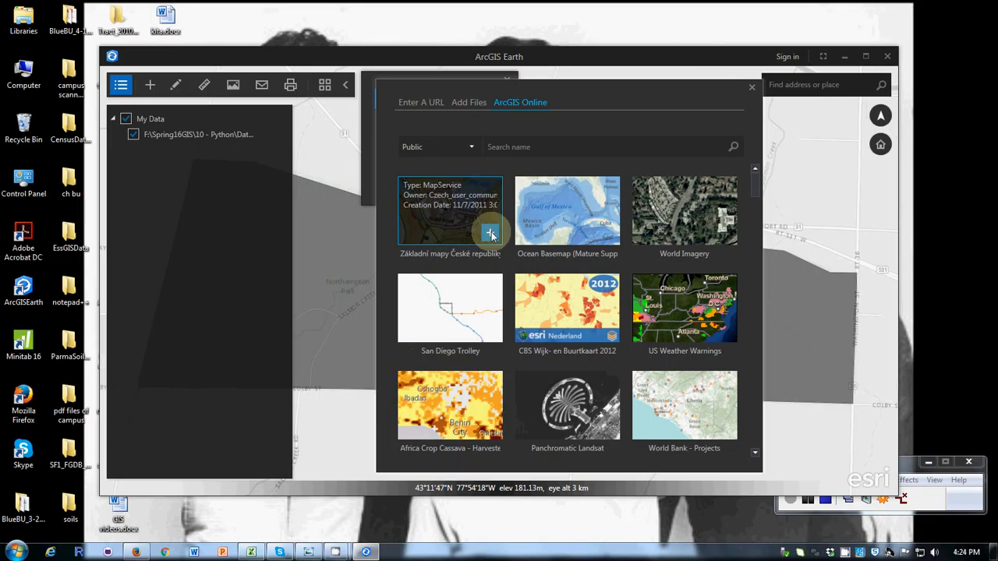
left_click(491, 234)
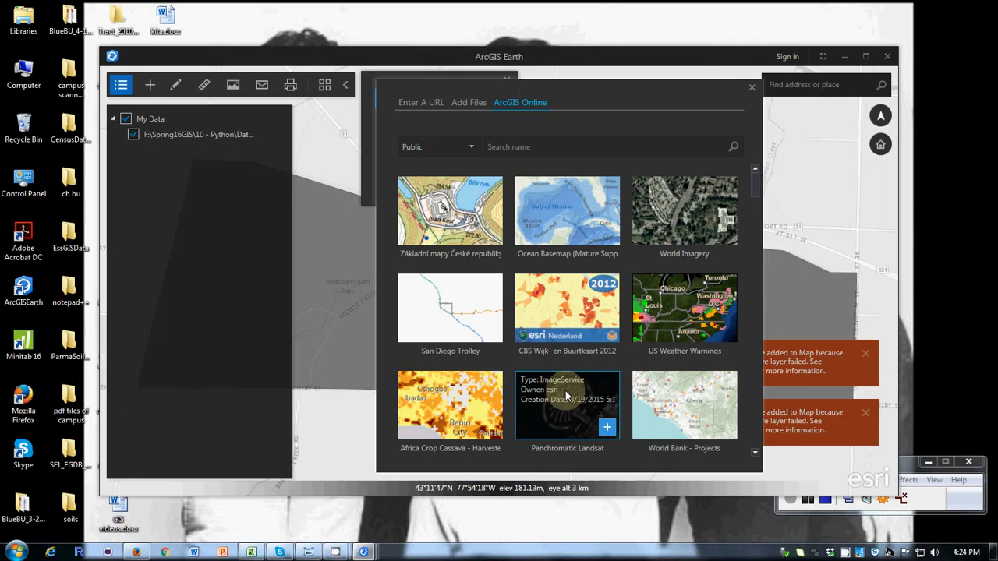
left_click(606, 429)
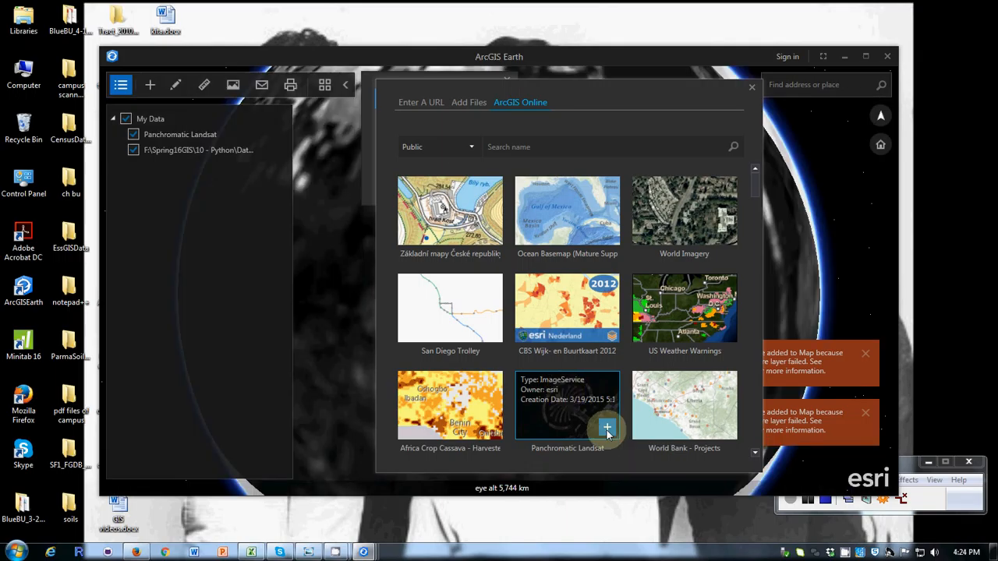
left_click(754, 87)
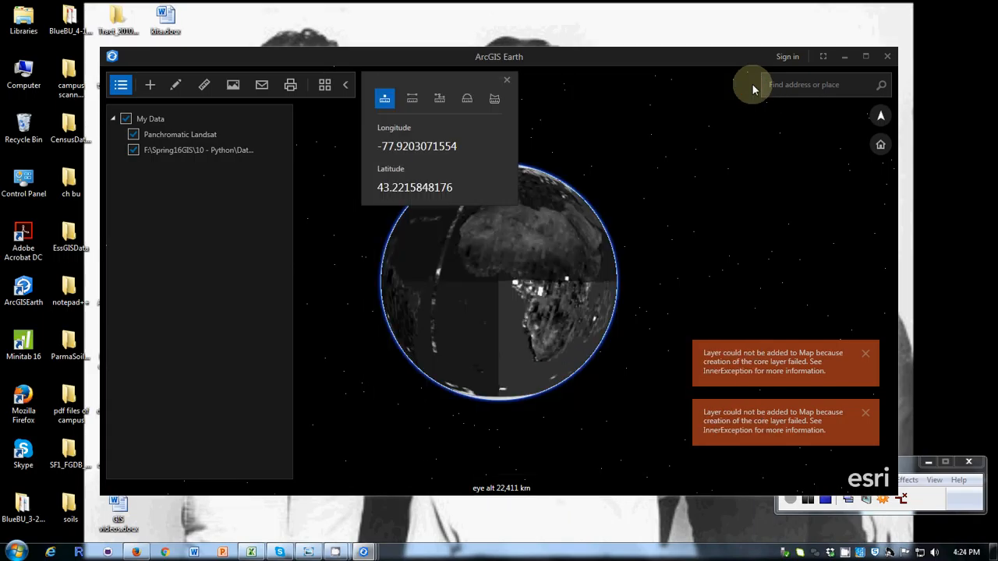
Examine the Panchromatic Landsat imagery over central Africa and across the wider globe
scroll(576, 272, "up", 3)
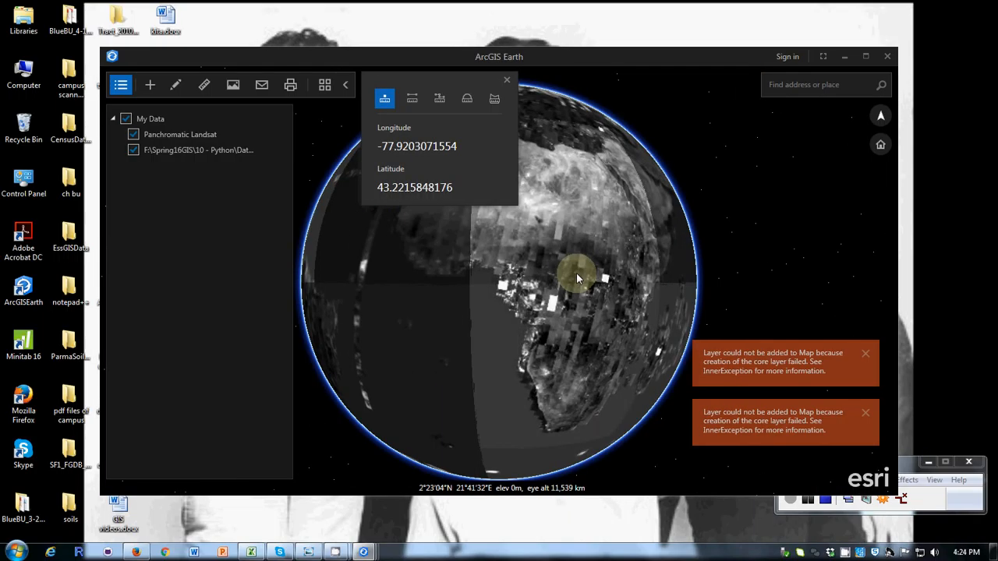
scroll(576, 273, "up", 3)
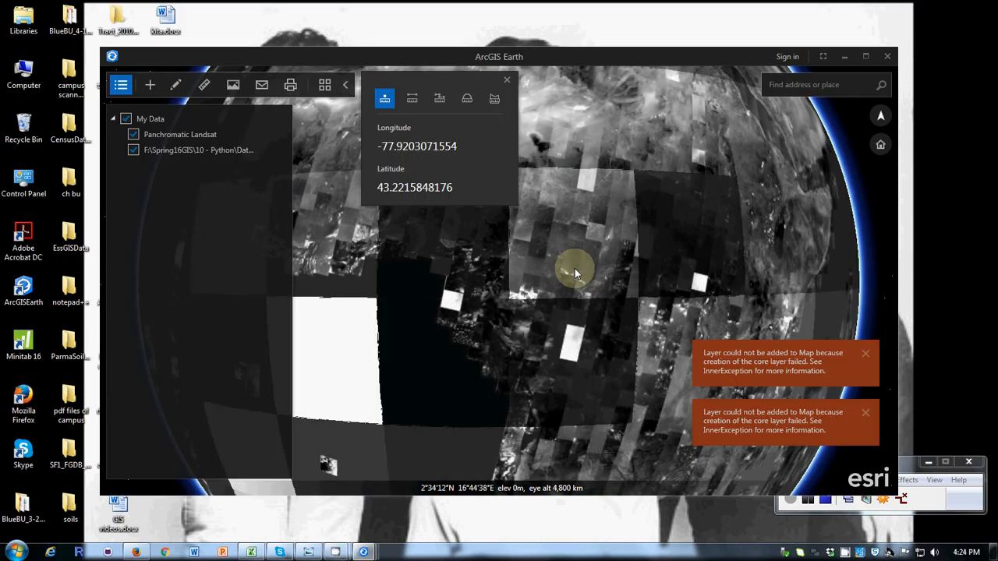
scroll(574, 268, "up", 3)
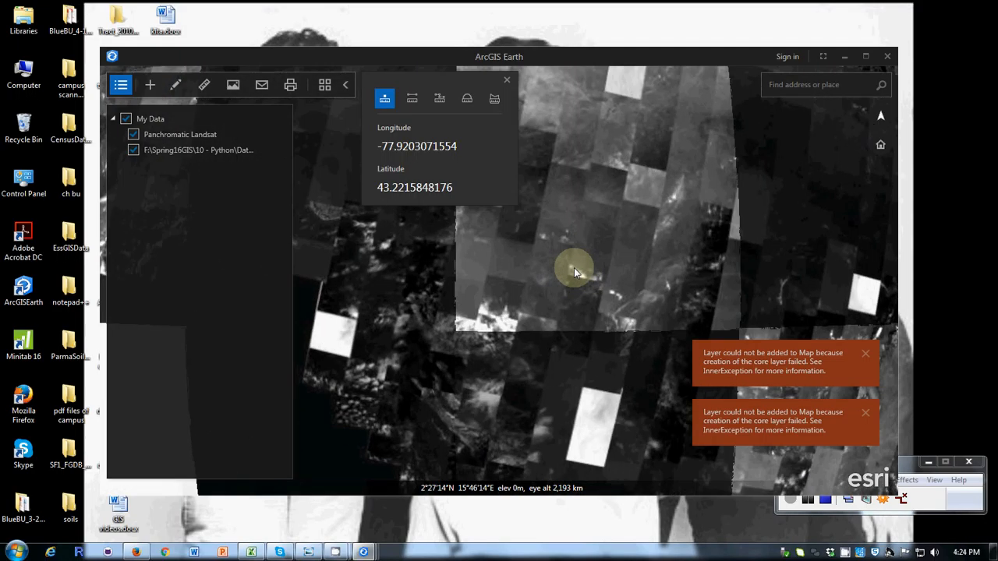
scroll(566, 257, "up", 3)
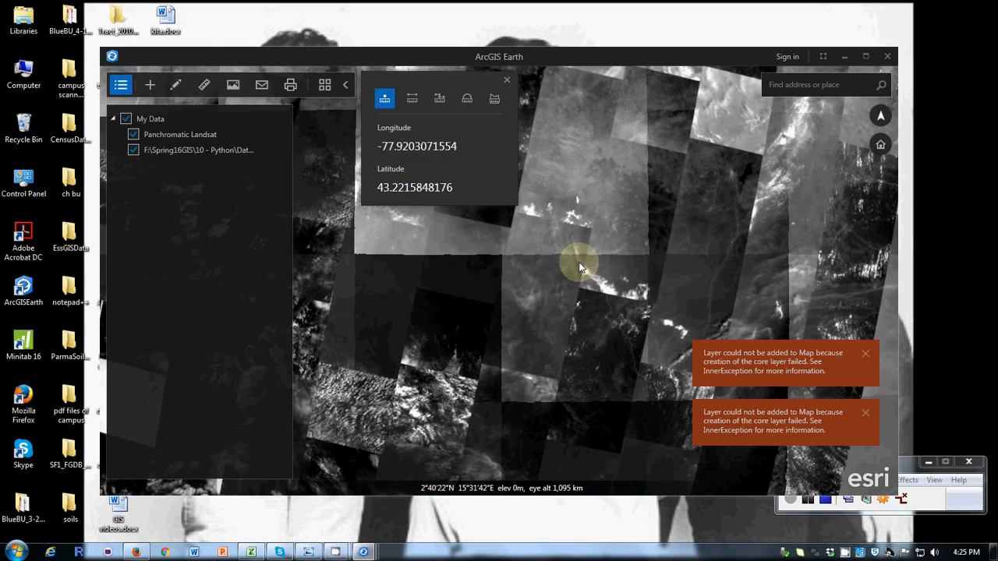
scroll(579, 266, "down", 2)
scroll(579, 266, "down", 3)
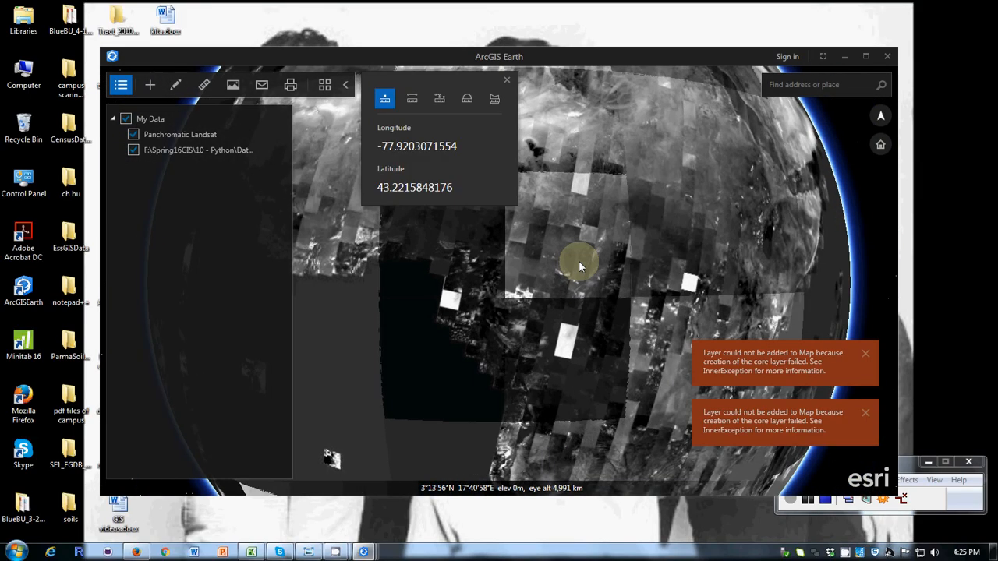
scroll(579, 265, "down", 2)
left_click_drag(579, 264, 403, 365)
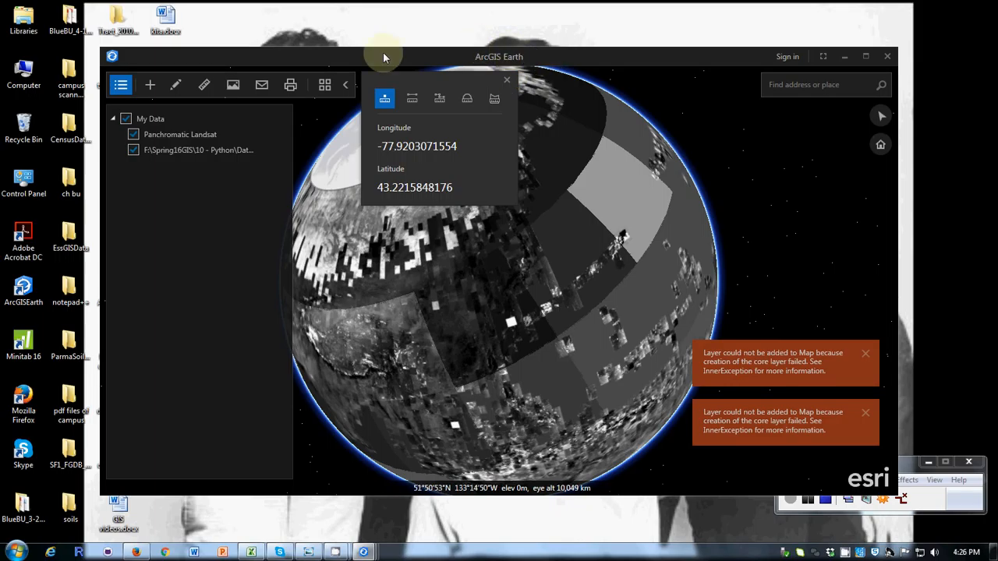
Review the available basemaps, the measurement tools and the placemark drawing options
left_click(326, 86)
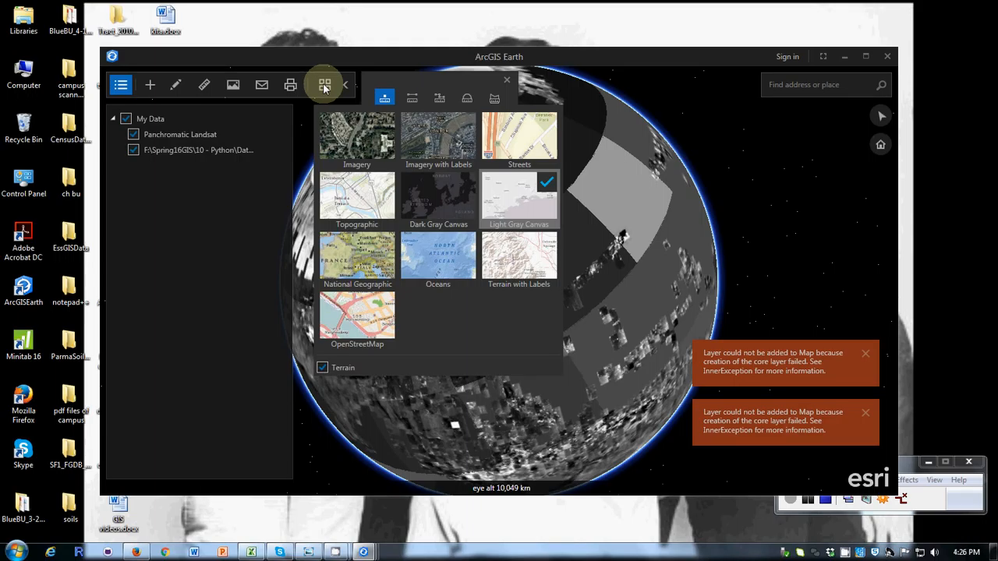
left_click(205, 84)
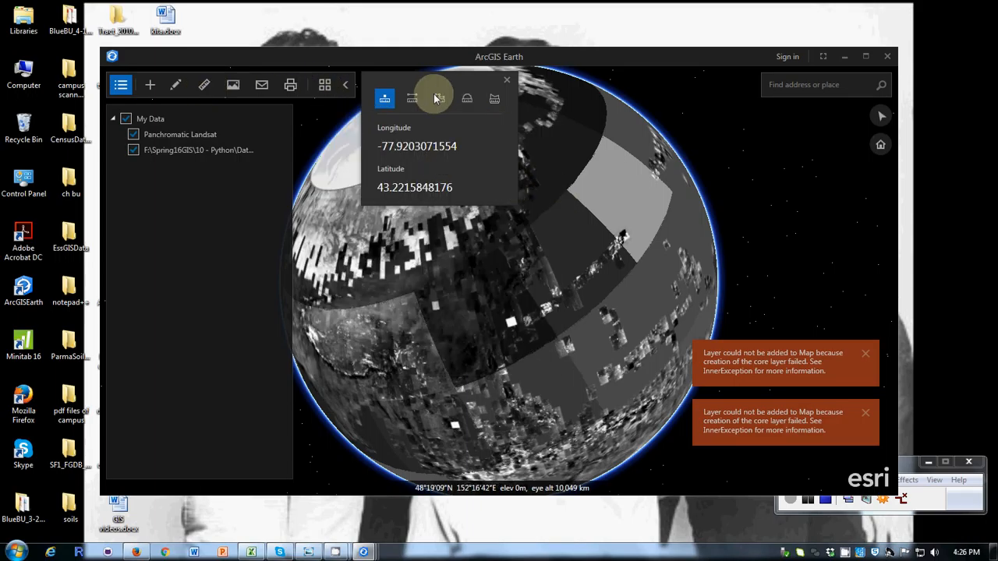
left_click(176, 86)
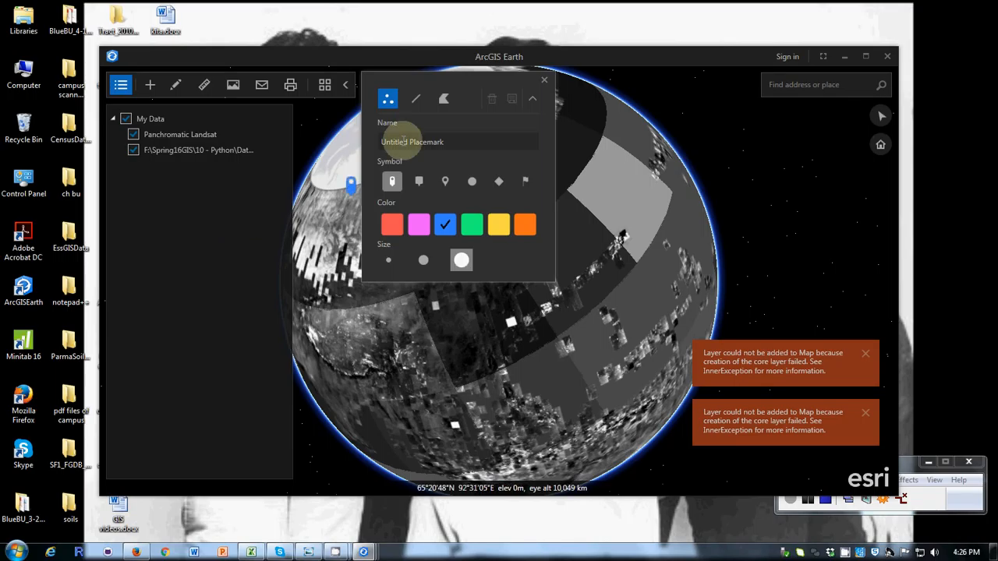
left_click(322, 172)
left_click(326, 87)
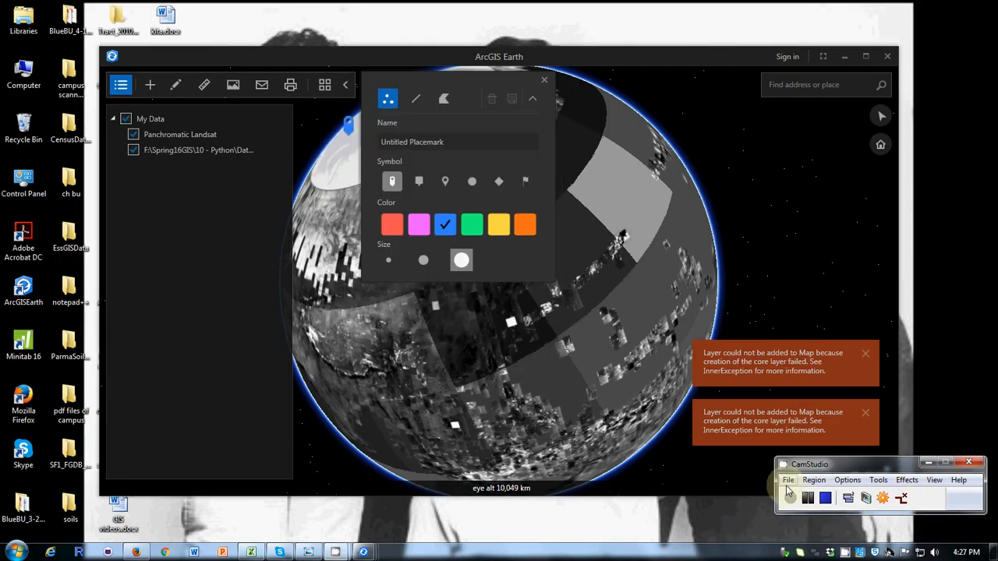
left_click(788, 480)
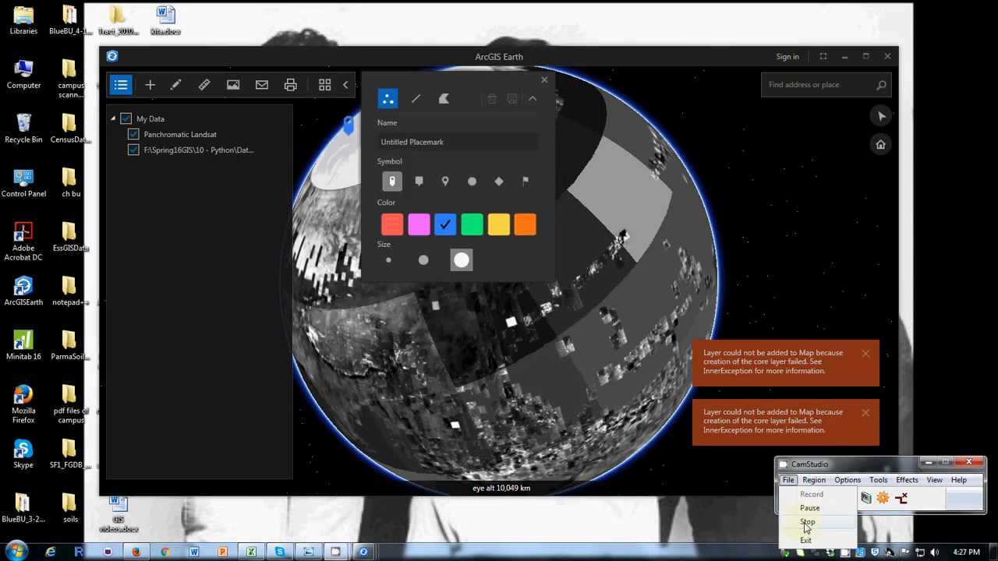